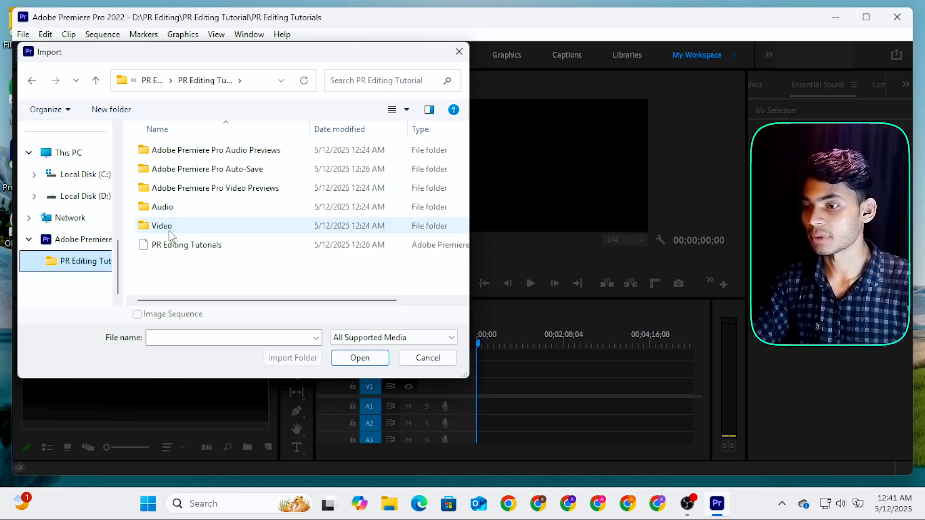
- Import all four Untitled design MP4 clips from the Video folder into the Video bin
drag(410, 234, 145, 98)
click(384, 355)
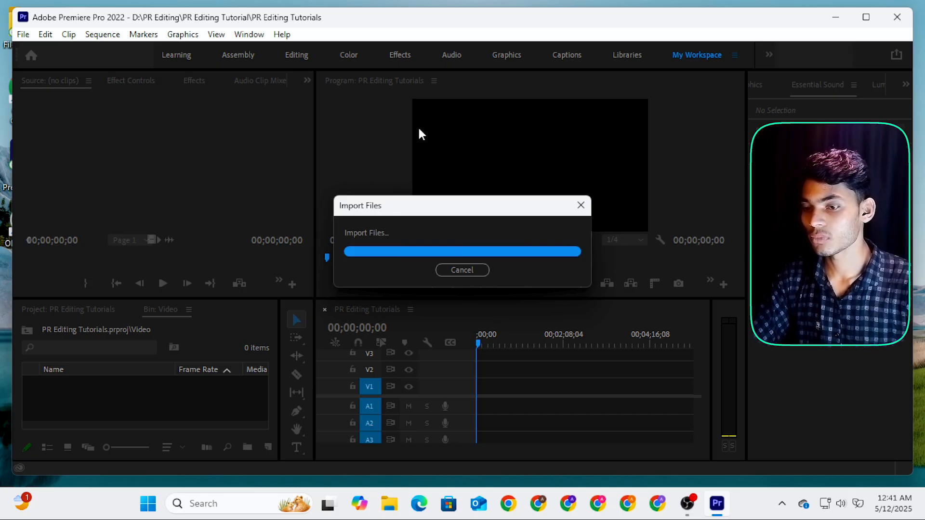
click(540, 381)
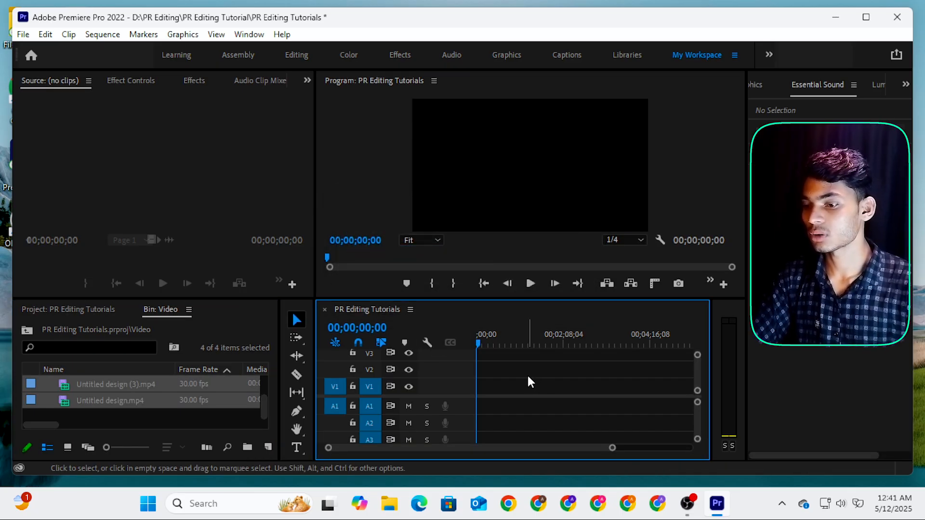
click(170, 421)
scroll(113, 398, up, 1)
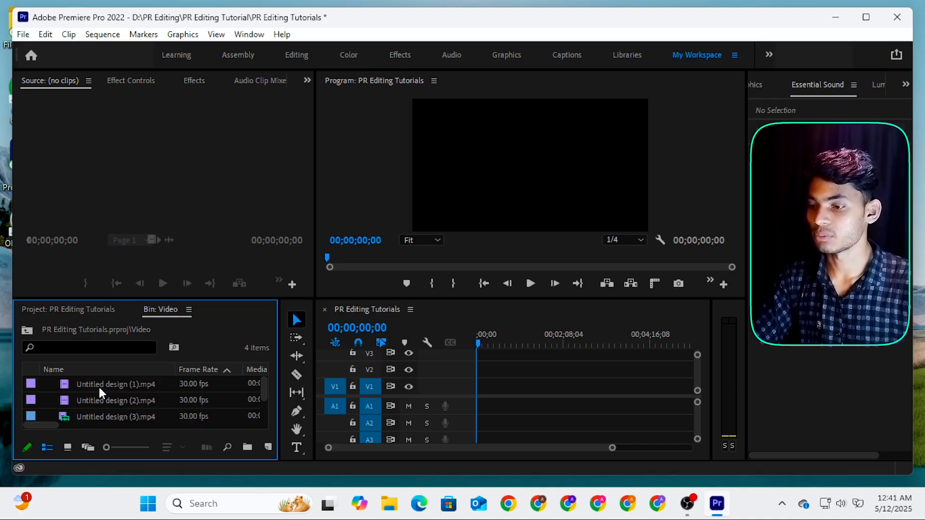
- Open Untitled design (1).mp4 in the Source Monitor and preview it by playing and scrubbing through the footage
double_click(94, 383)
click(171, 285)
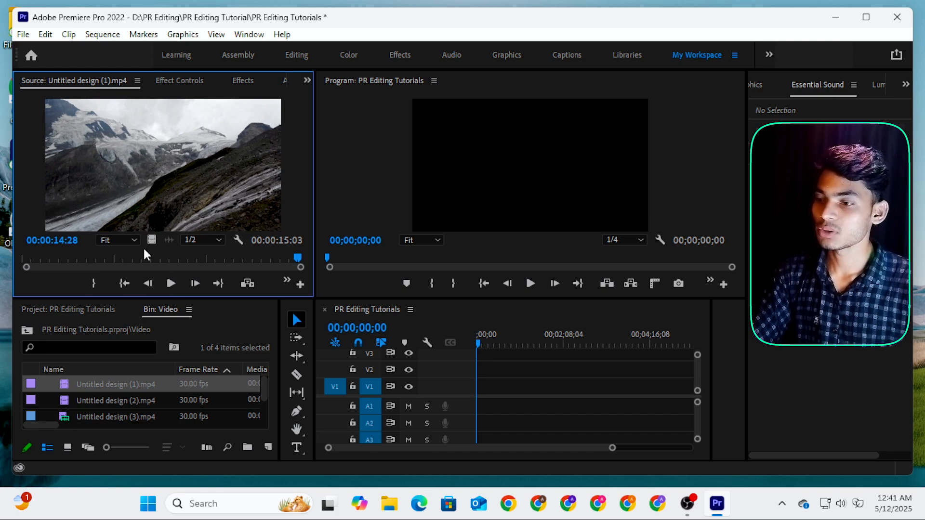
click(71, 261)
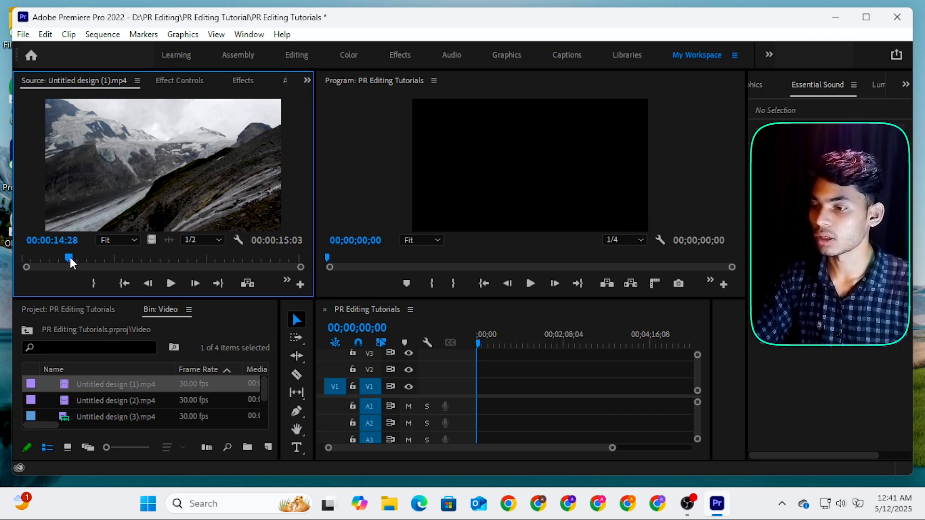
drag(70, 258, 172, 257)
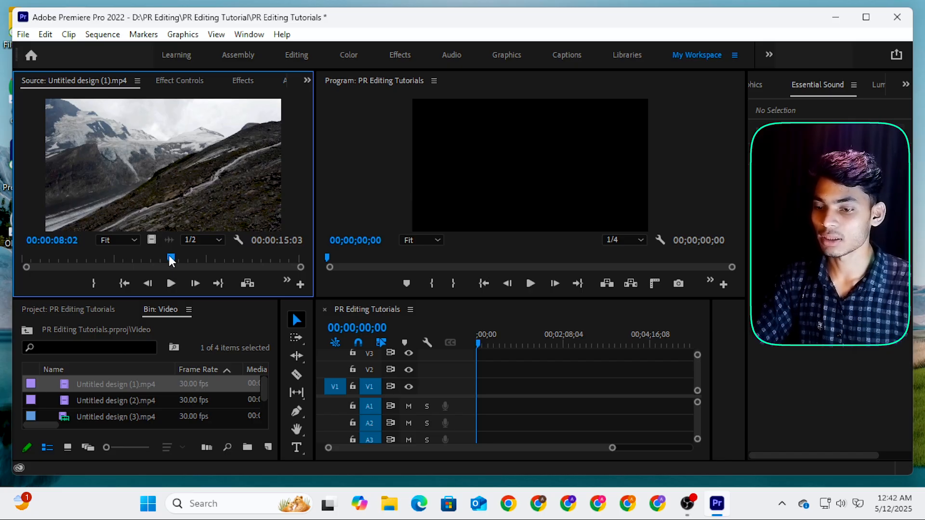
- Mark the In point of Untitled design (1).mp4 at 00:00:02:14 and its Out point at 00:00:10:01
click(67, 254)
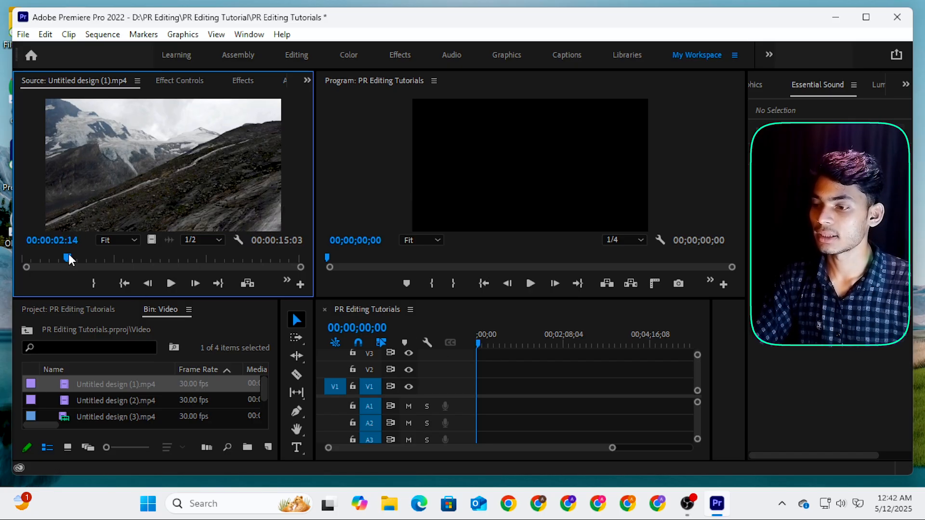
right_click(69, 260)
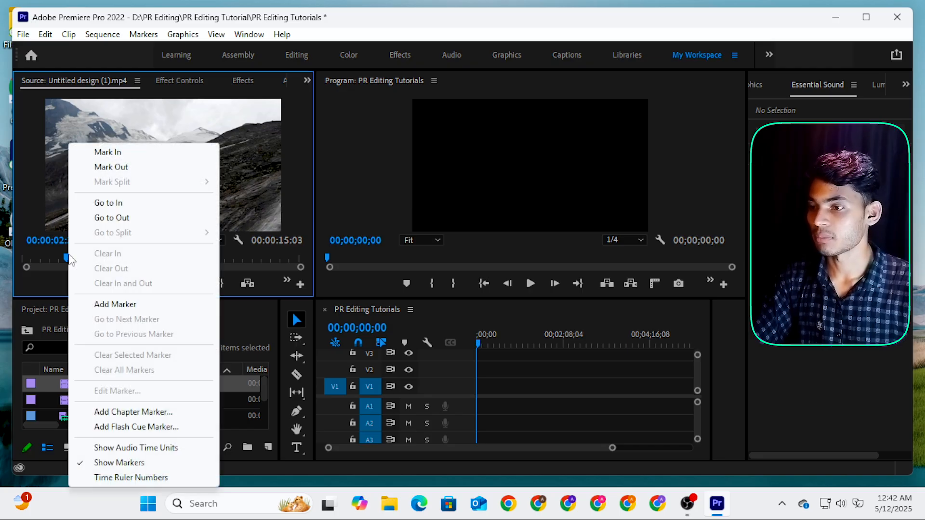
click(107, 150)
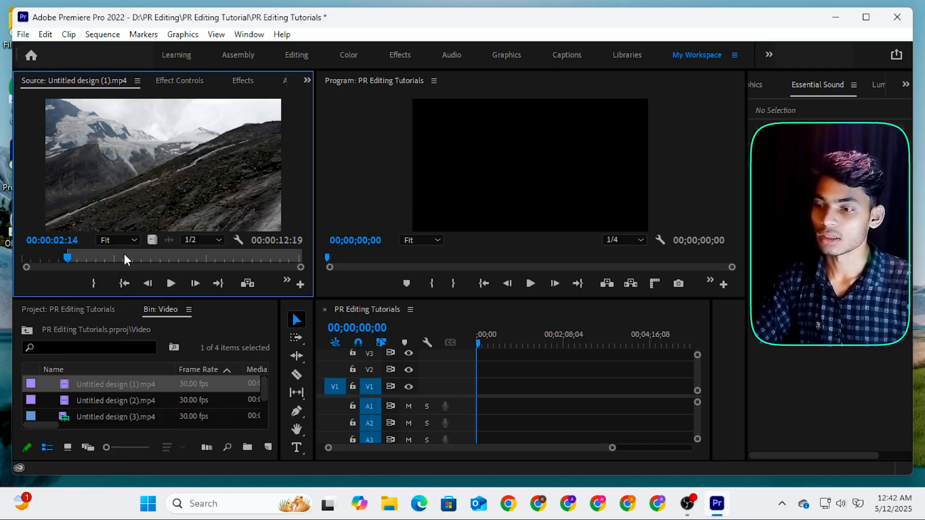
drag(184, 254, 208, 255)
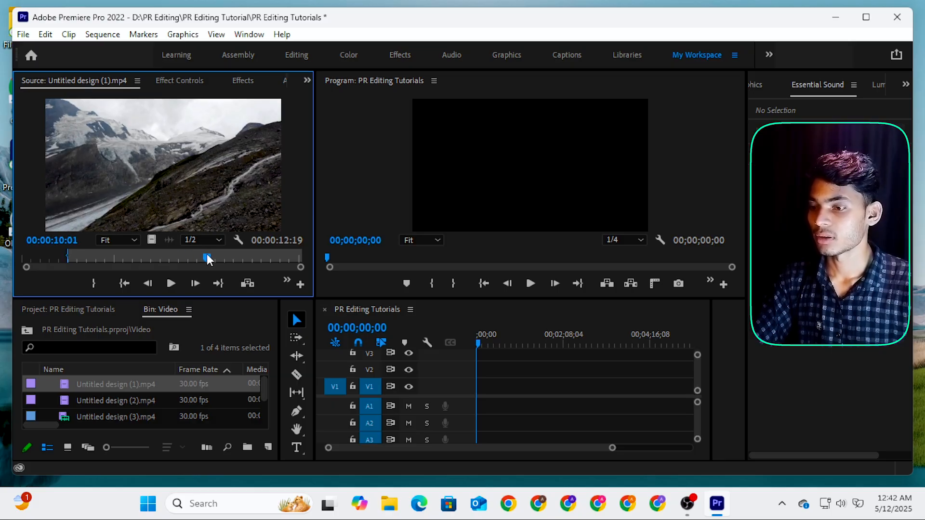
right_click(208, 258)
click(246, 167)
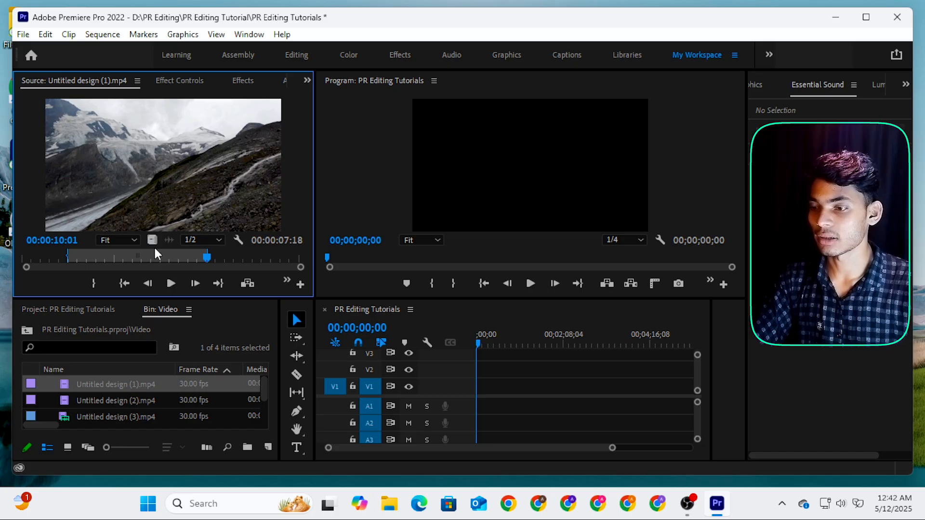
- Place only the video of the marked Untitled design (1).mp4 section at the start of track V1, and delete it from the timeline
drag(152, 240, 482, 396)
click(555, 278)
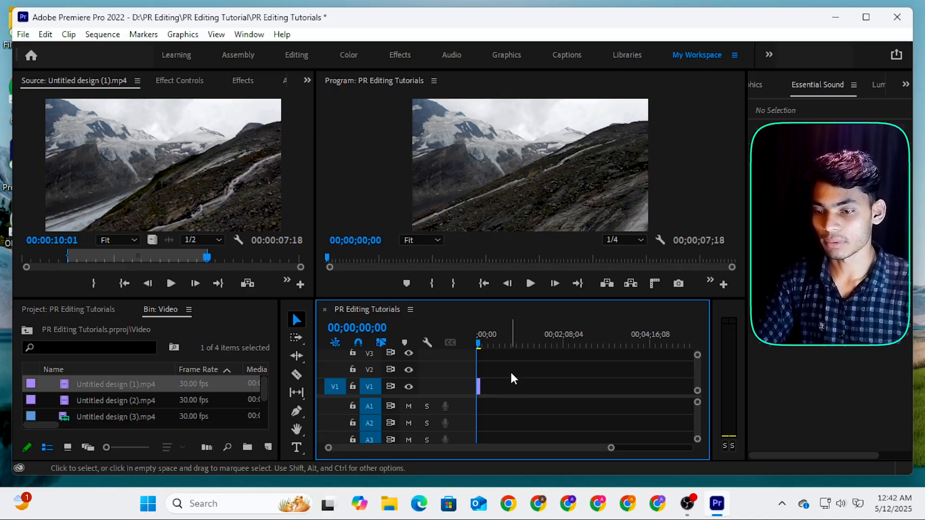
key(equal)
key(equal)
key(equal)
key(equal)
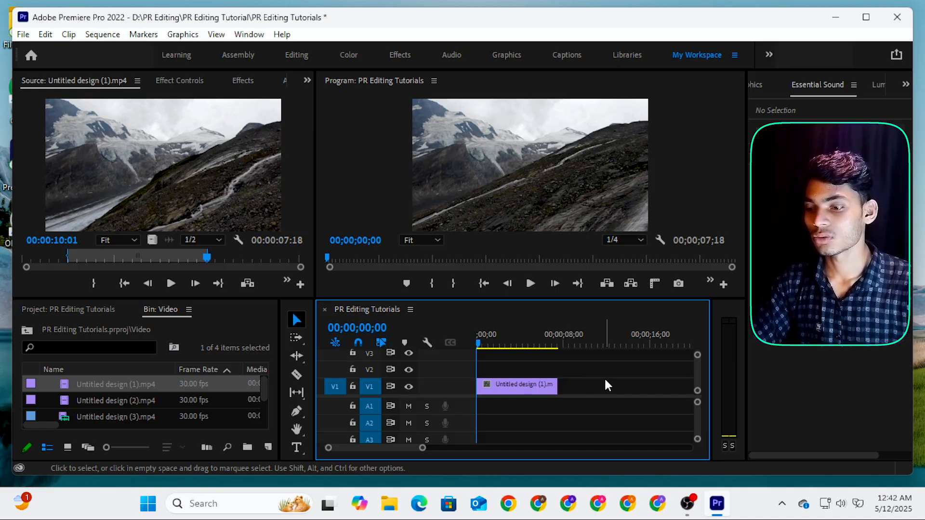
click(535, 381)
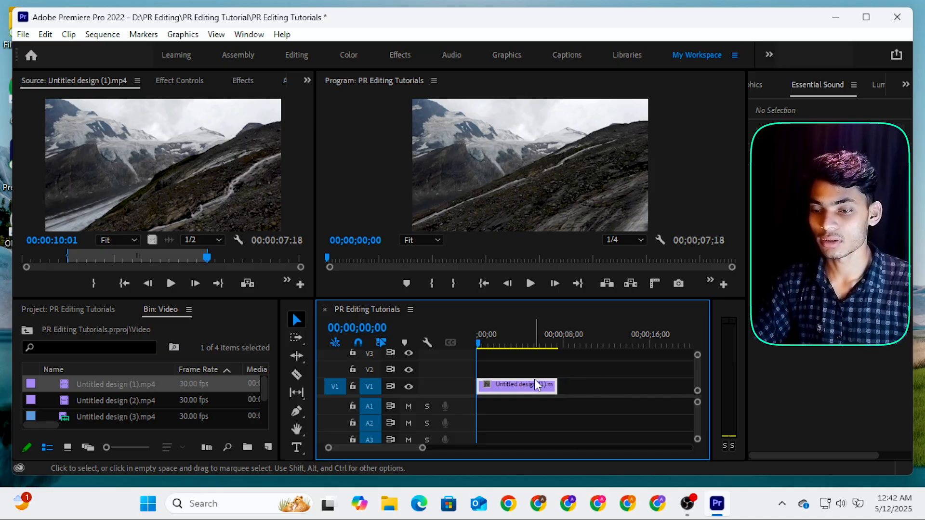
key(Delete)
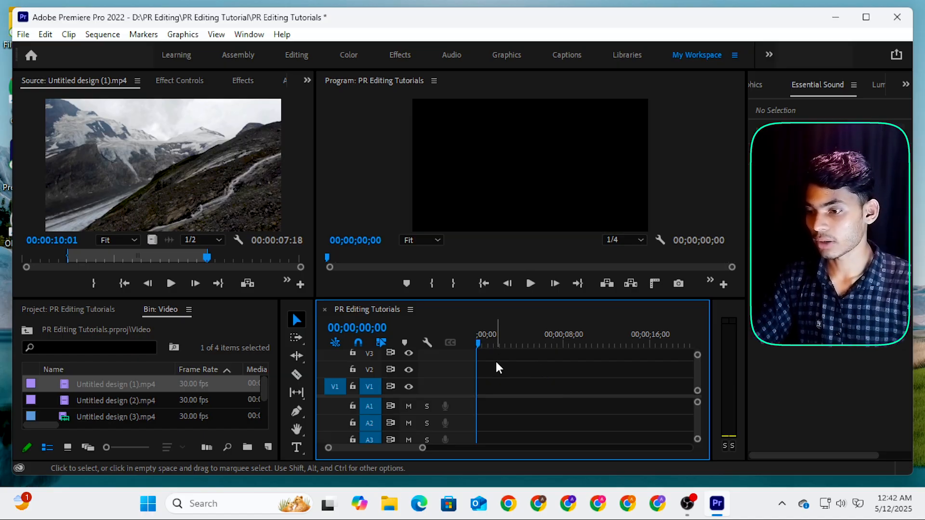
- Place Untitled design (1).mp4, (2).mp4 and (3).mp4 together from the bin at the start of track V1
click(63, 383)
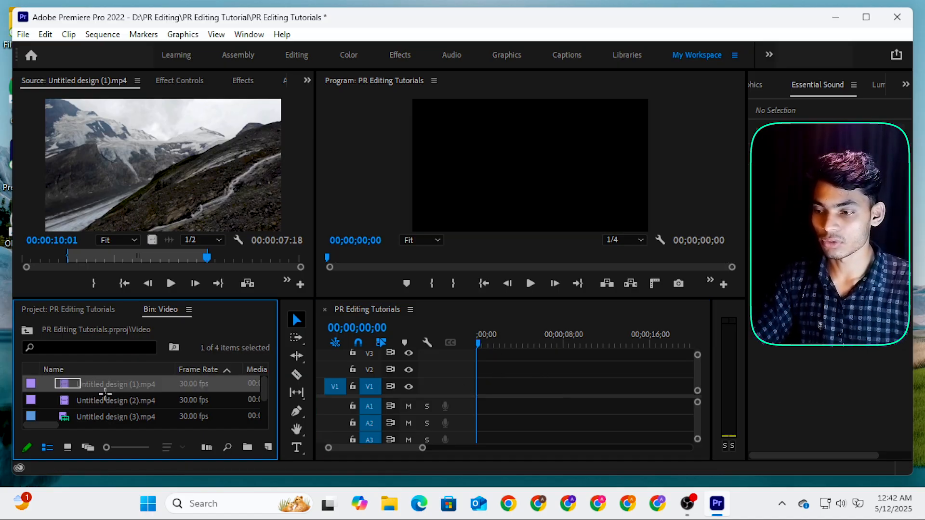
key(shift+Down)
key(shift+Down)
drag(65, 390, 474, 394)
click(572, 278)
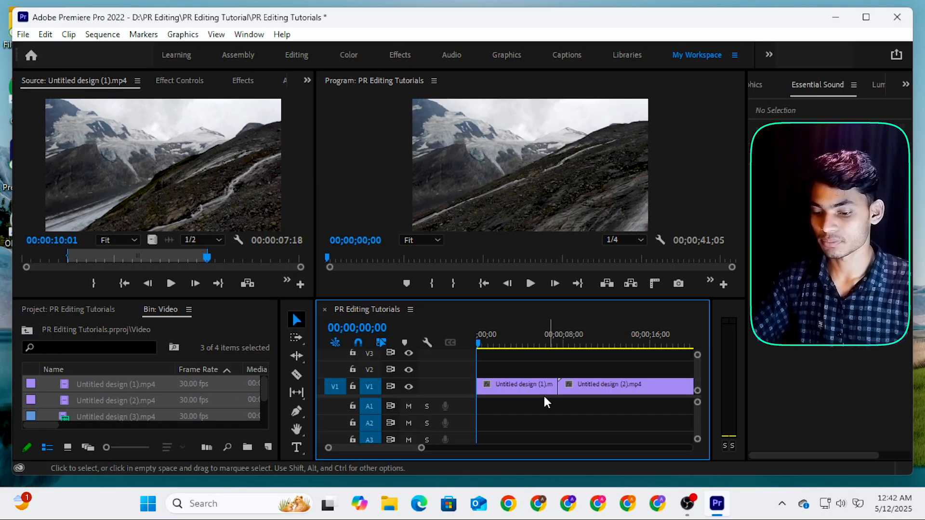
key(minus)
key(minus)
key(minus)
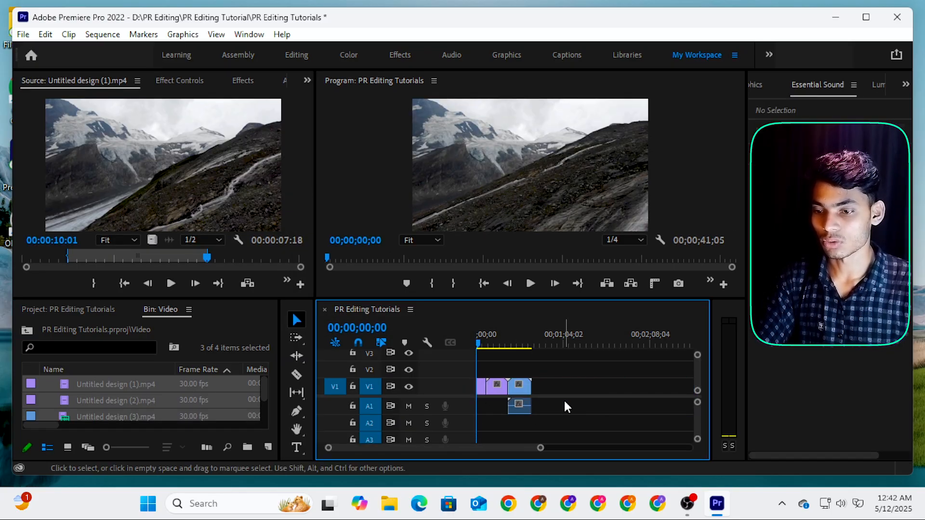
drag(496, 333, 444, 345)
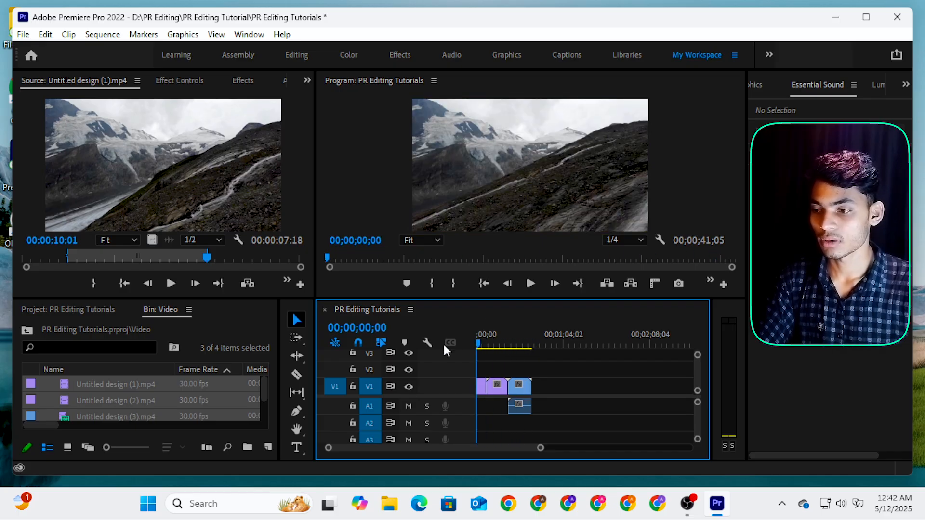
- Append Untitled design.mp4 directly after the last clip on track V1 and return the playhead to the sequence start
scroll(193, 404, down, 1)
drag(117, 416, 542, 405)
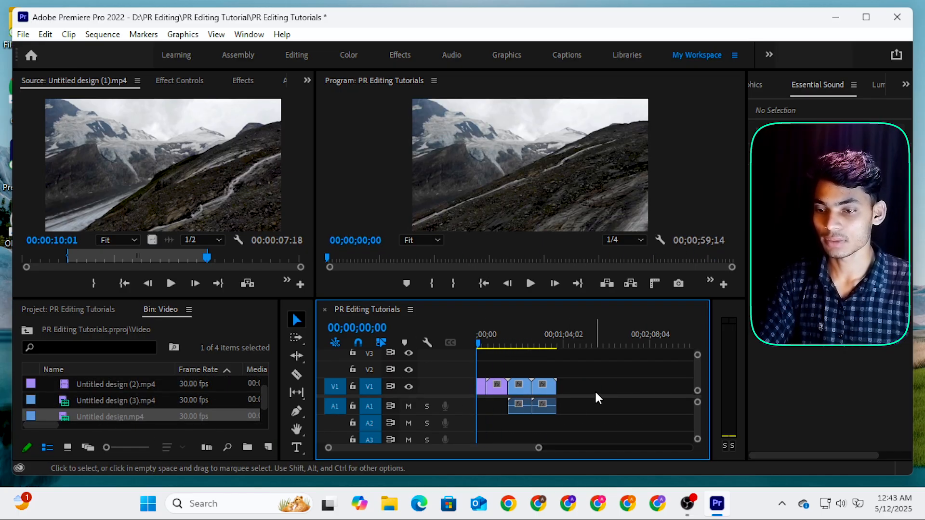
drag(505, 345, 470, 368)
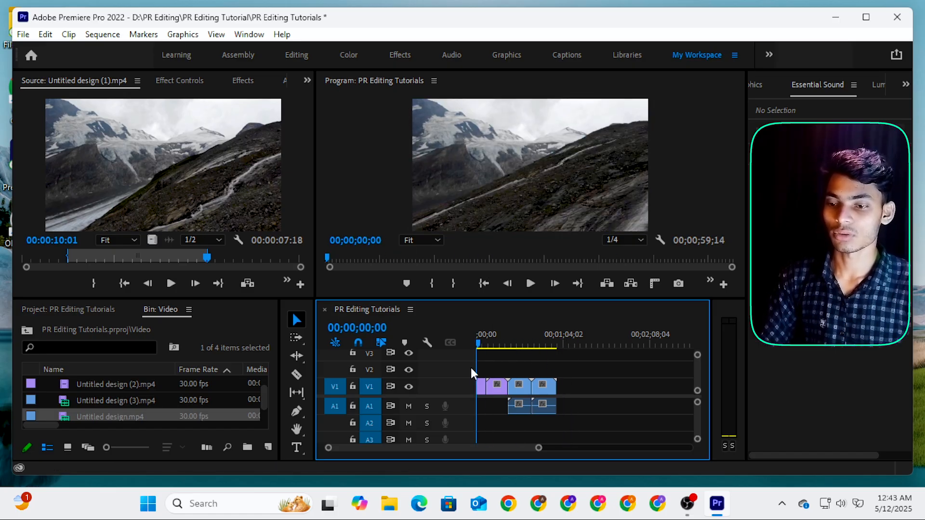
- Review the assembled sequence by playing it, viewing it at different timeline scales and scrubbing to its end and back
key(space)
drag(483, 346, 467, 361)
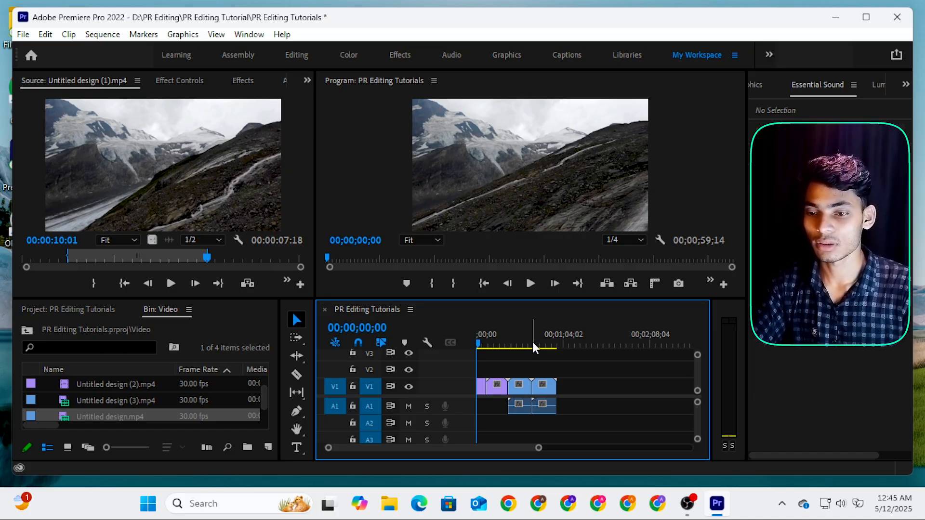
key(equal)
key(equal)
key(equal)
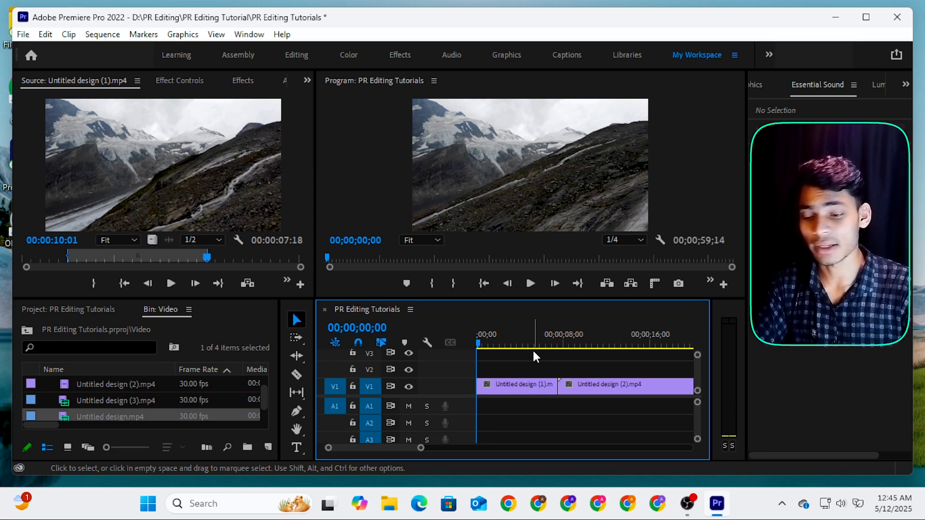
key(minus)
key(minus)
key(minus)
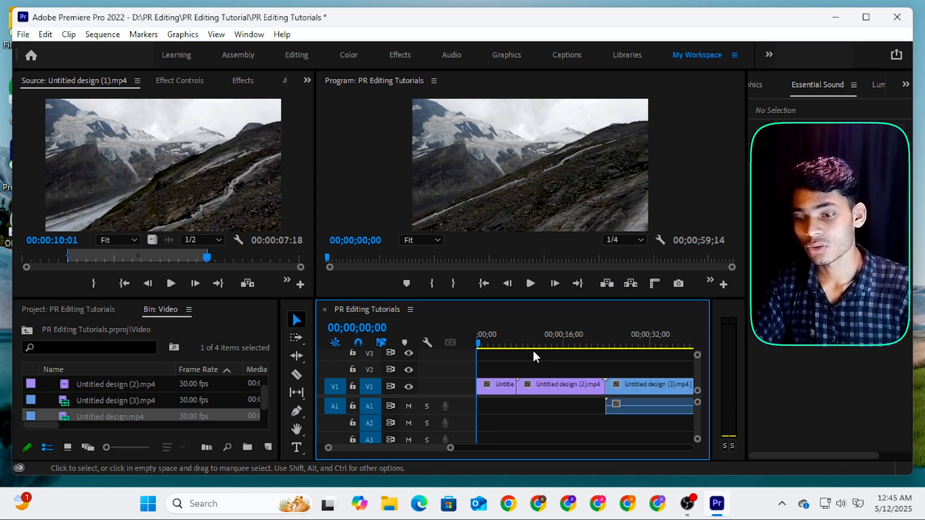
key(minus)
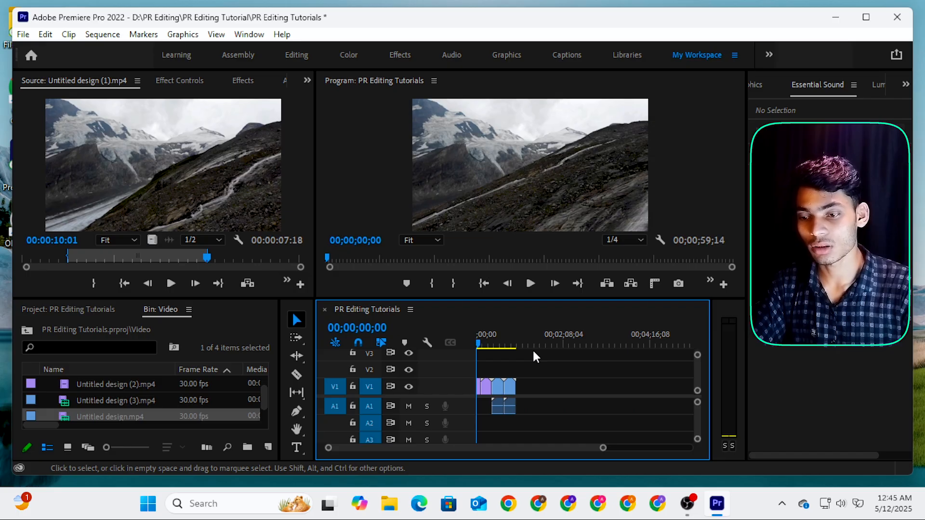
drag(487, 339, 518, 345)
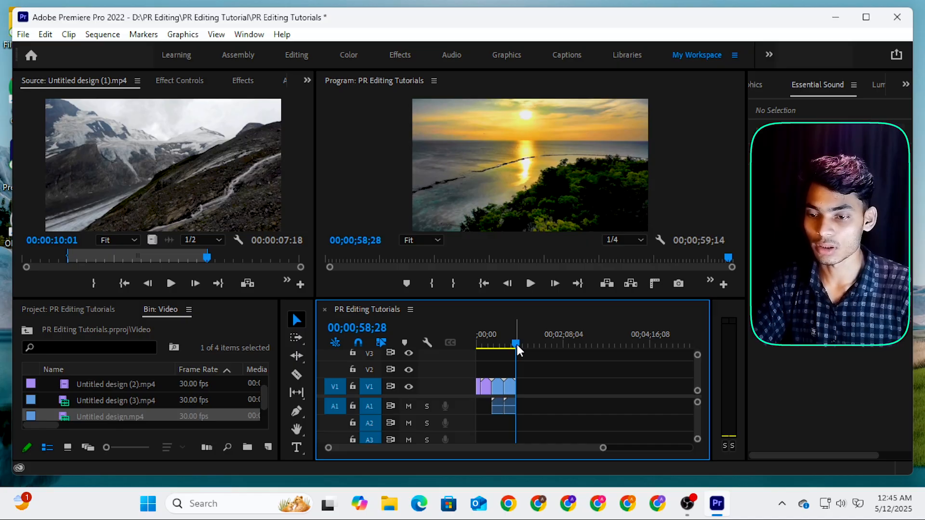
key(equal)
key(equal)
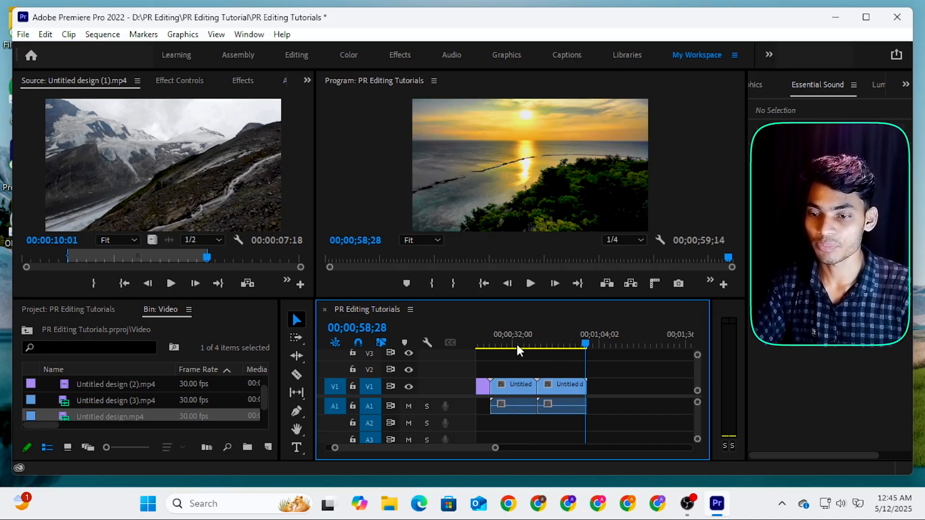
key(equal)
drag(565, 340, 380, 377)
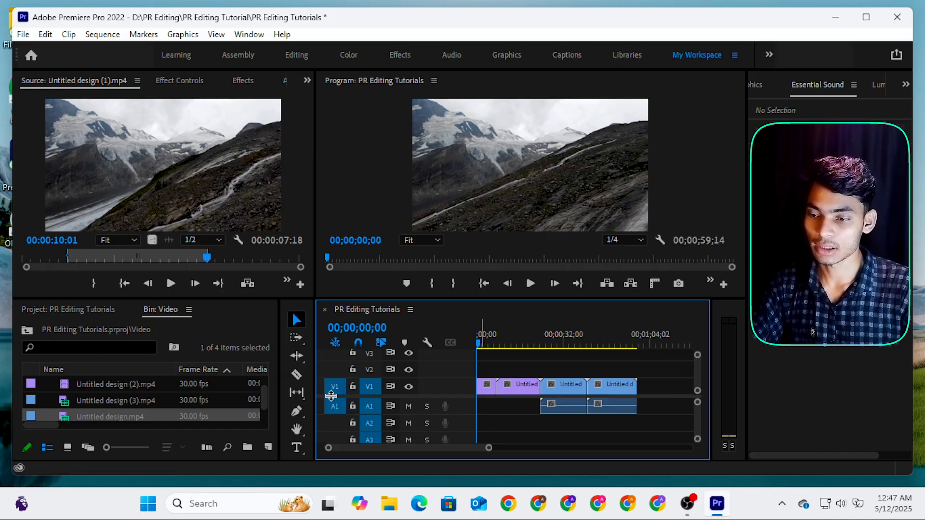
- Unlink the audio from the video of Untitled design (3).mp4 and Untitled design.mp4 in the timeline
mouse_move(421, 396)
mouse_down()
mouse_move(448, 397)
mouse_move(433, 397)
mouse_up()
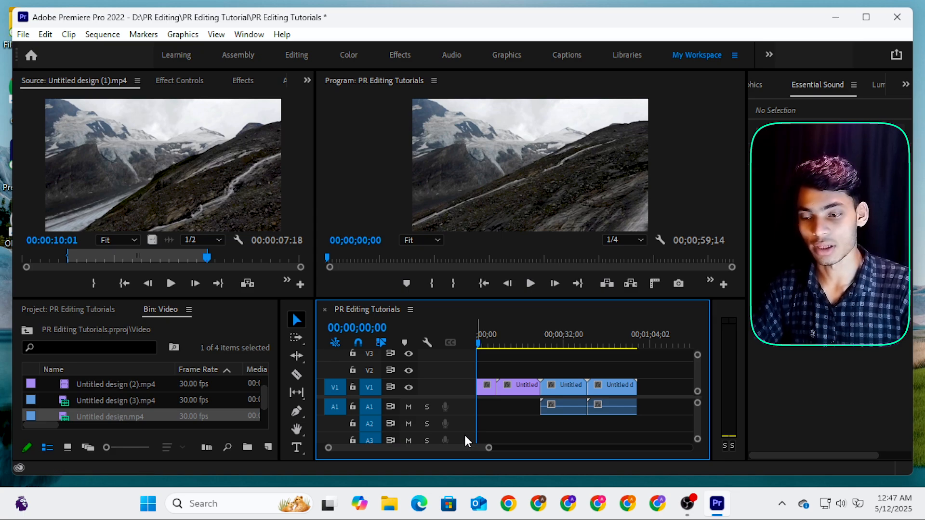
key(ctrl+a)
drag(528, 346, 568, 345)
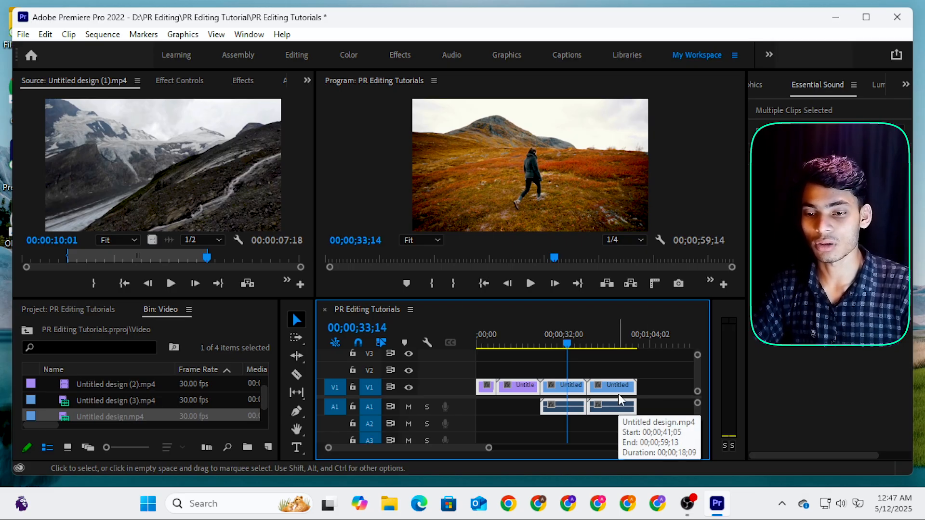
click(670, 406)
drag(673, 409, 564, 391)
right_click(563, 389)
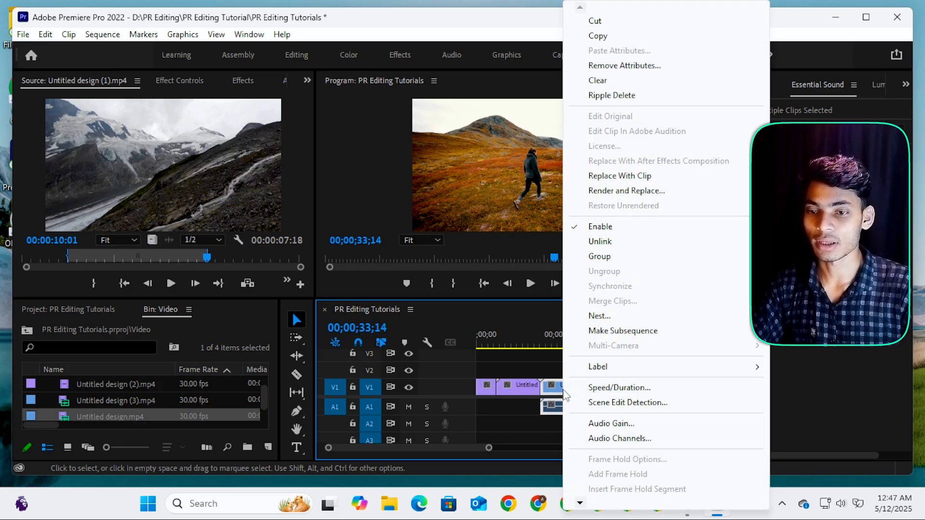
click(596, 242)
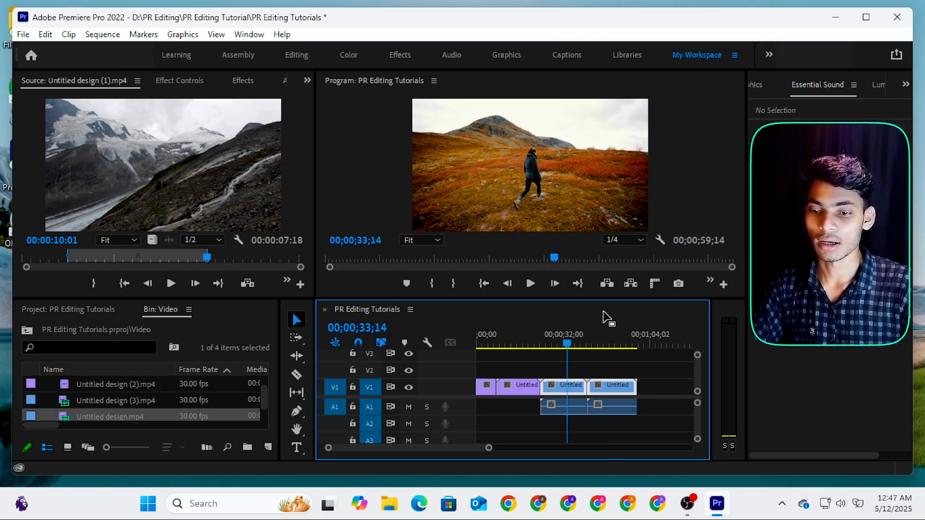
- Delete the two unlinked audio clips from track A1 and return the playhead to the sequence start
click(659, 402)
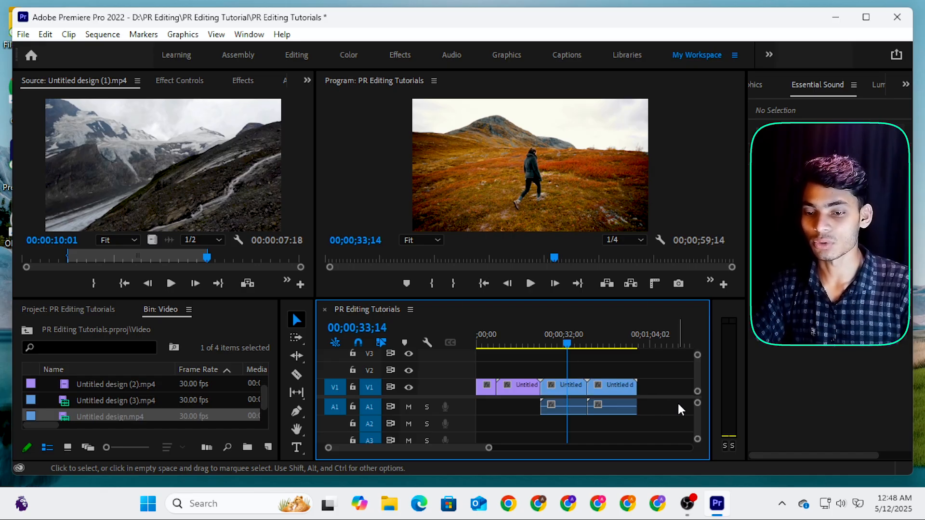
drag(678, 403, 524, 415)
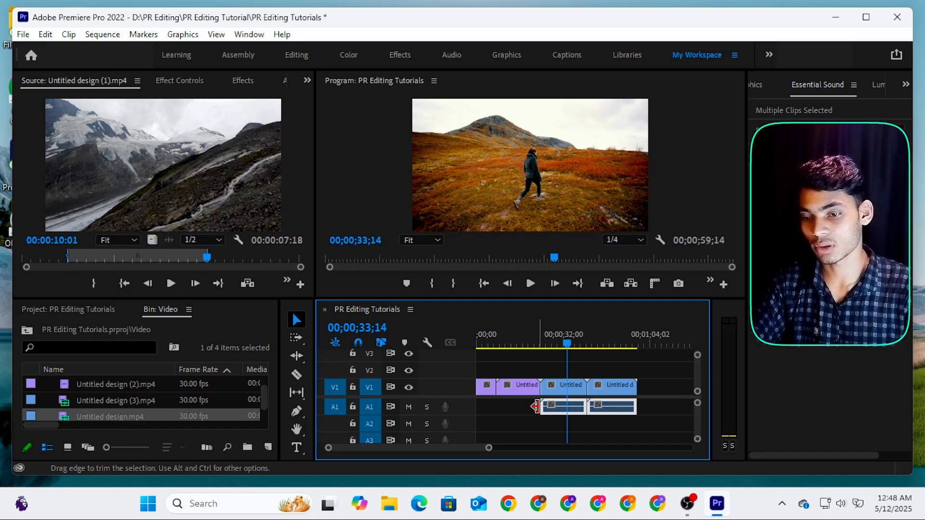
key(Delete)
key(Home)
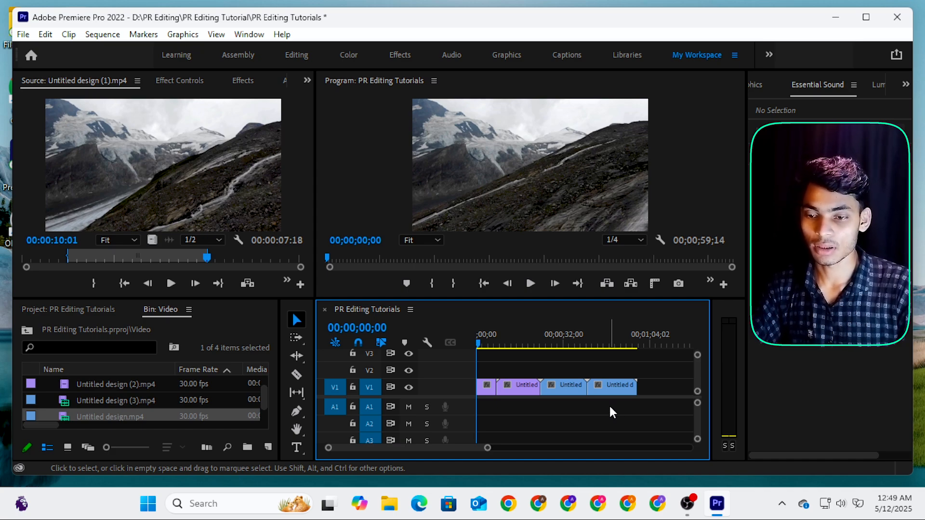
- Move Untitled design.mp4 from the end of track V1 to the start of track V2 and scrub through the stacked clips
drag(606, 386, 490, 369)
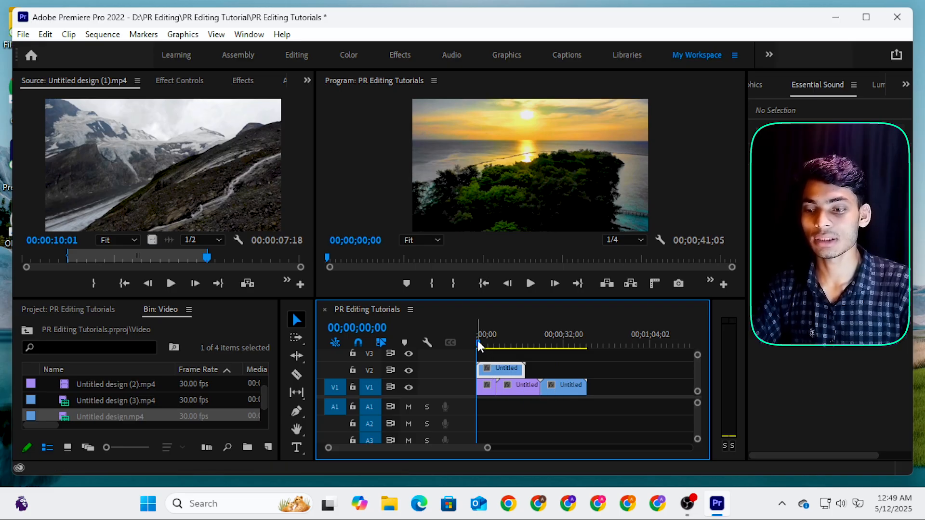
drag(477, 341, 517, 348)
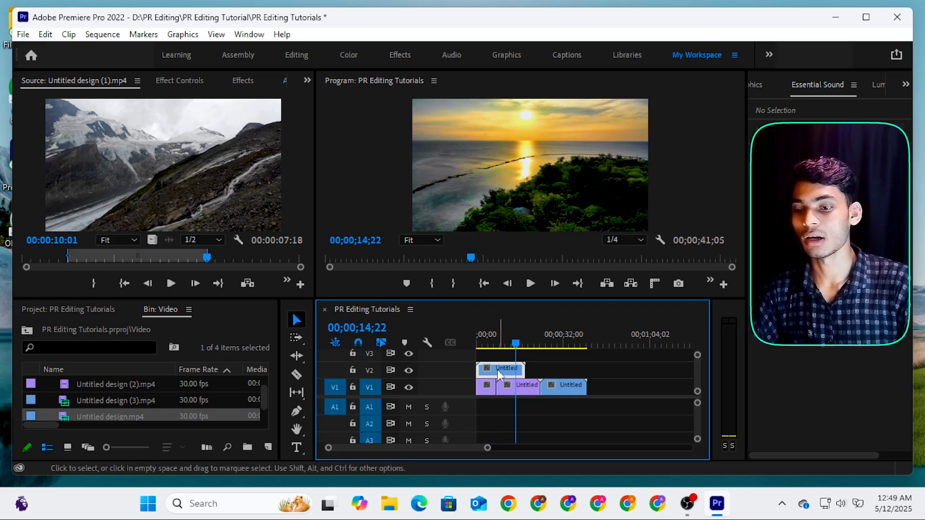
drag(516, 343, 478, 350)
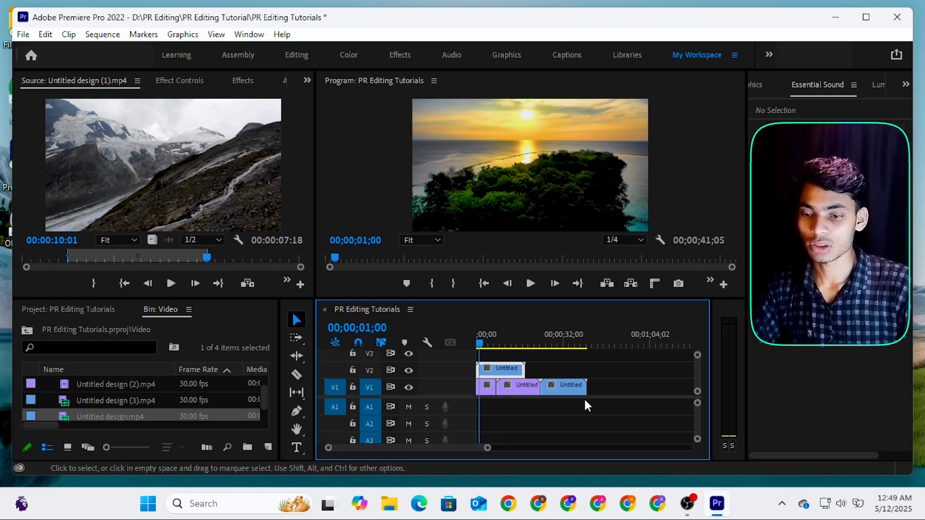
- Shift the three V1 clips to begin after the clip on V2, and hide track V2 while scrubbing over its clip
drag(643, 385, 558, 386)
drag(635, 351, 442, 354)
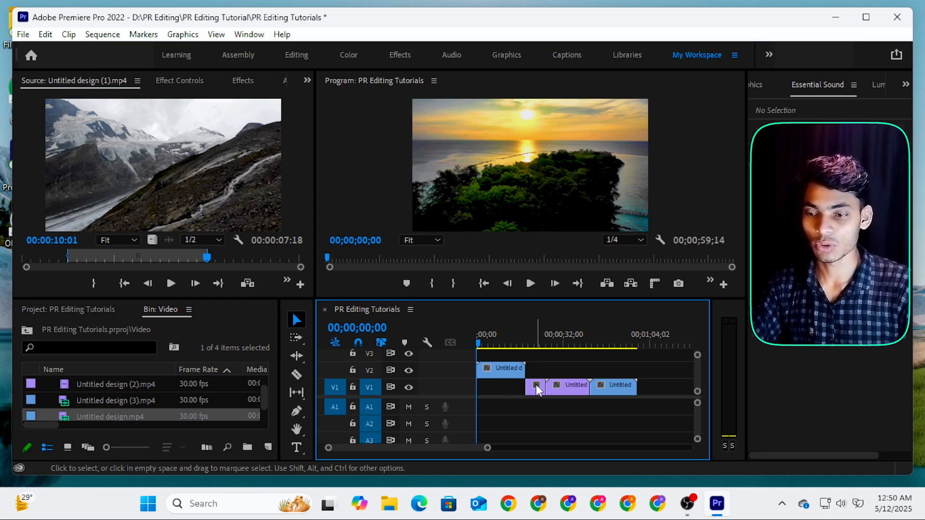
click(409, 370)
drag(479, 343, 516, 342)
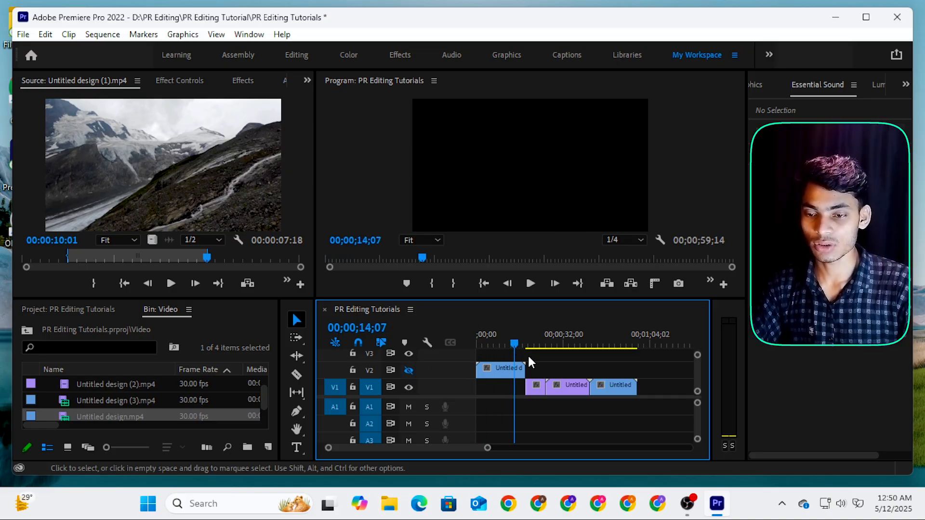
- Move the three V1 clips back to the sequence start beneath the V2 clip and make track V2 visible again
drag(692, 391, 504, 386)
drag(516, 343, 479, 343)
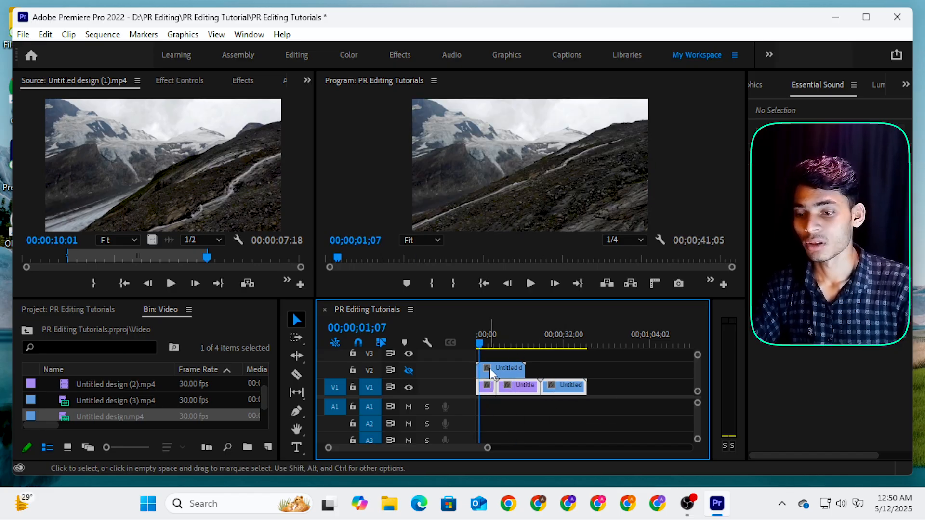
click(408, 371)
mouse_move(480, 343)
mouse_down()
mouse_move(505, 343)
mouse_move(477, 346)
mouse_up()
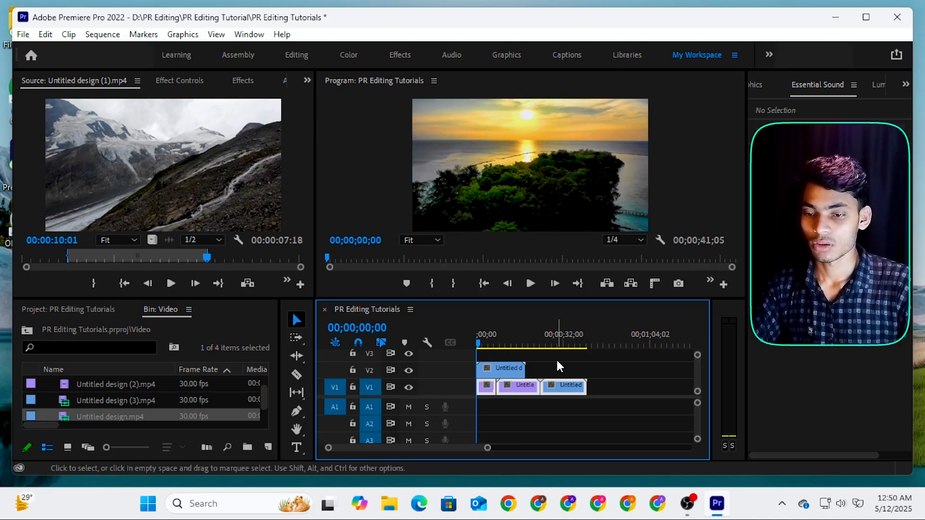
- Rearrange the clips gaplessly on V1 as Untitled design.mp4, (3), (2) and (1), and briefly play the sequence from its start
drag(644, 383, 483, 387)
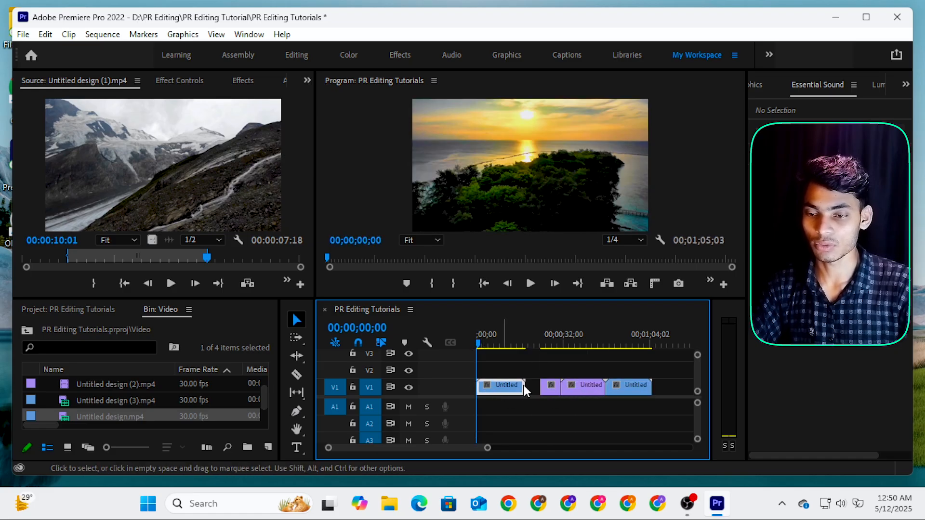
drag(639, 389, 556, 369)
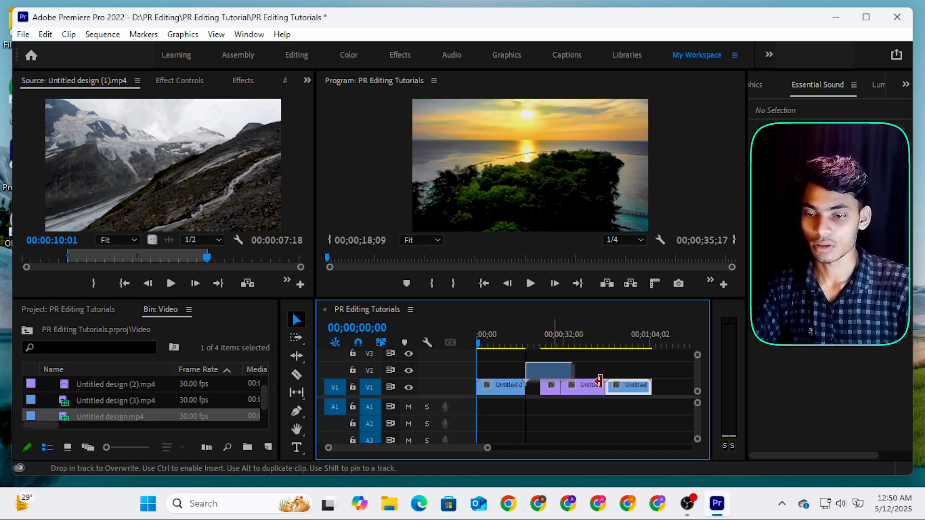
drag(632, 388, 600, 370)
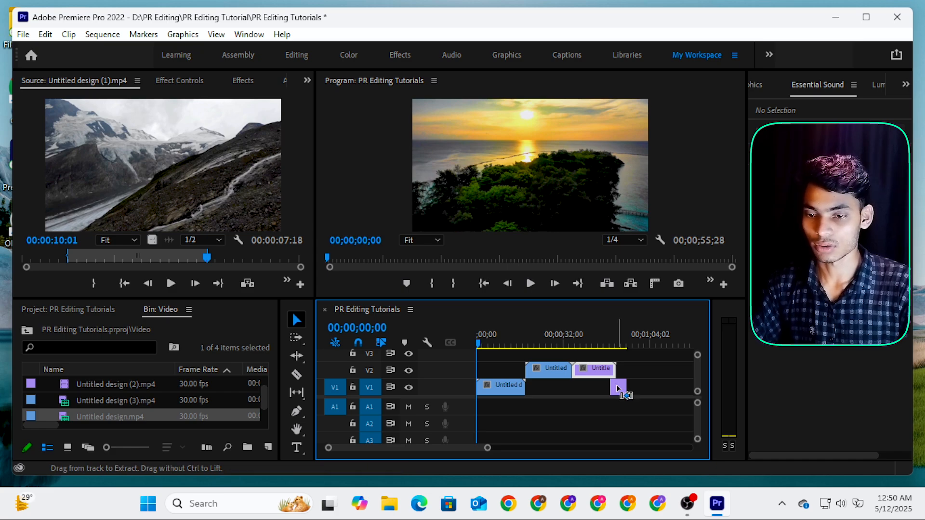
click(617, 386)
drag(617, 386, 626, 386)
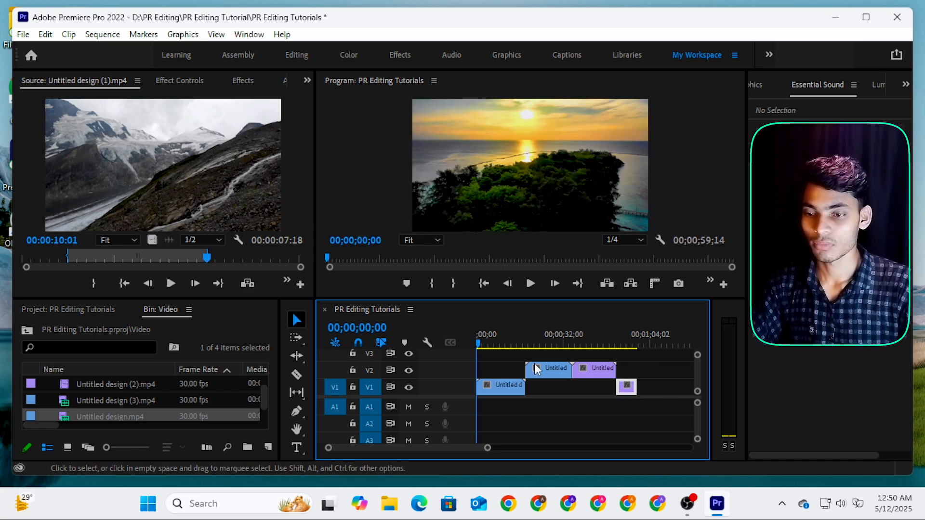
drag(524, 361, 552, 390)
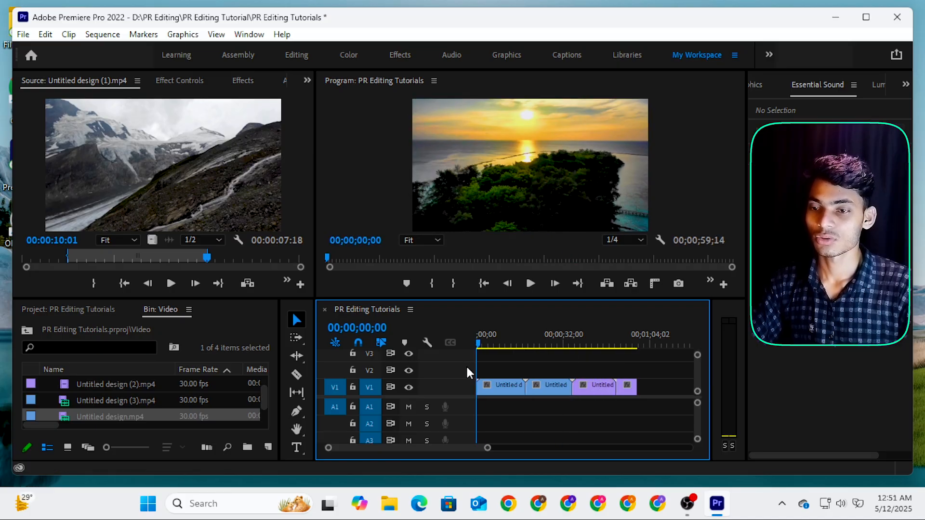
key(space)
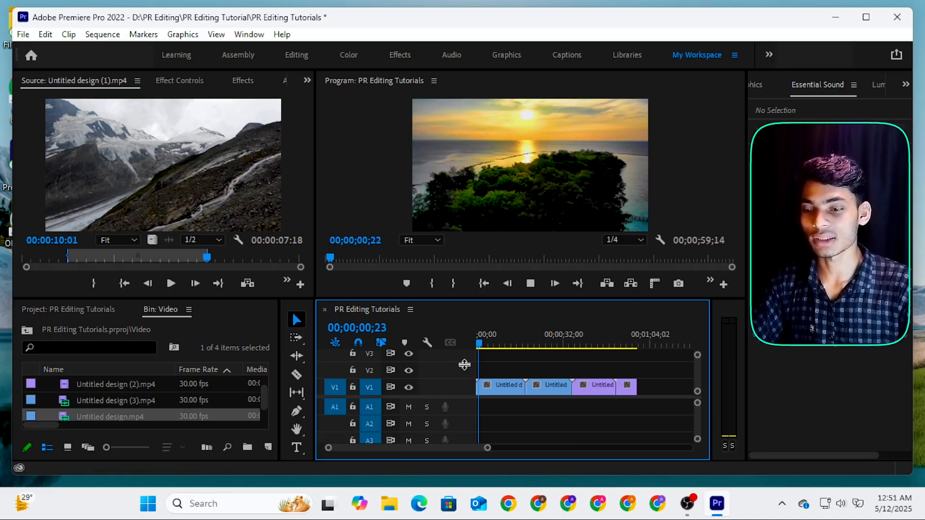
key(space)
- Reorder the V1 clips as Untitled design.mp4, (1), (2) and (3) without gaps, and scrub through the sequence to 00;00;07;22
click(541, 385)
mouse_move(541, 385)
mouse_down()
mouse_move(650, 369)
mouse_move(549, 371)
mouse_move(539, 385)
mouse_up()
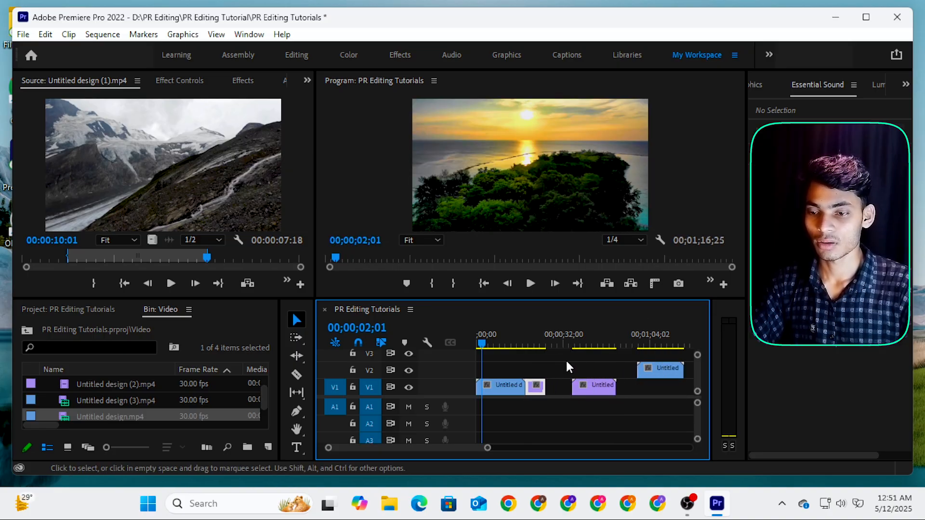
drag(489, 345, 592, 348)
drag(596, 385, 570, 385)
drag(652, 366, 618, 383)
drag(608, 345, 640, 348)
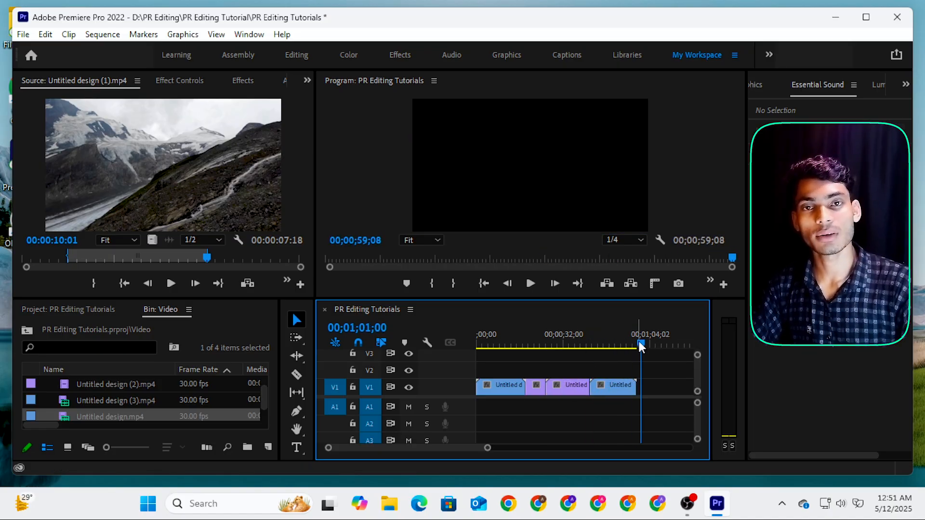
drag(638, 337, 498, 349)
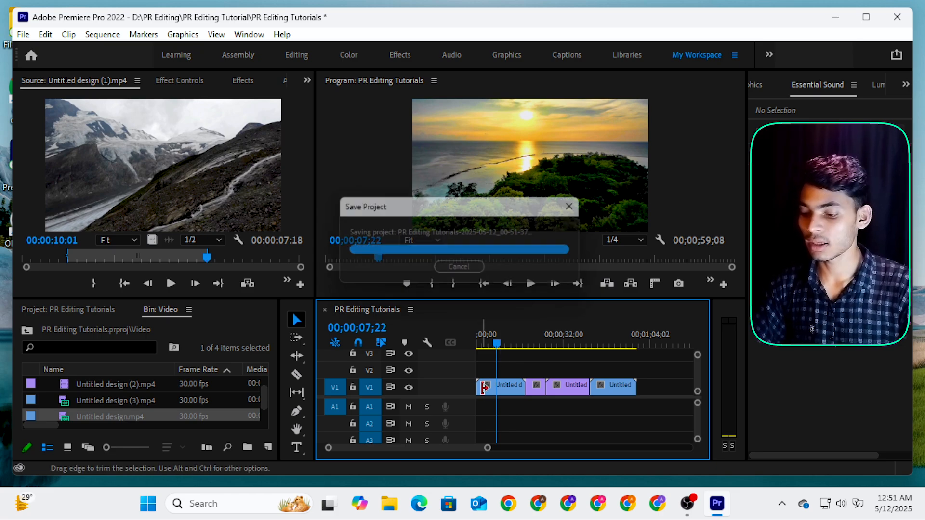
- Split the first clip on V1 at 00;00;05;22 with the Razor tool and scrub onward to 00;00;14;07
key(c)
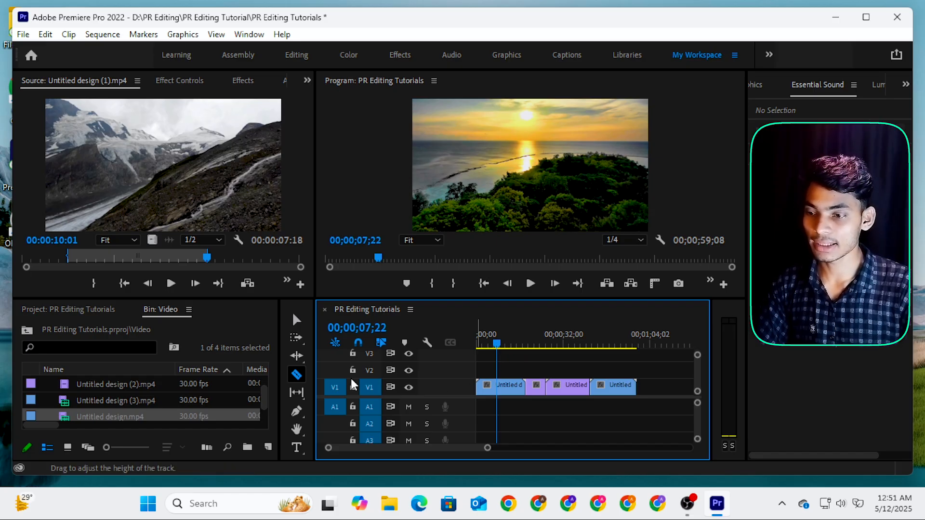
click(298, 381)
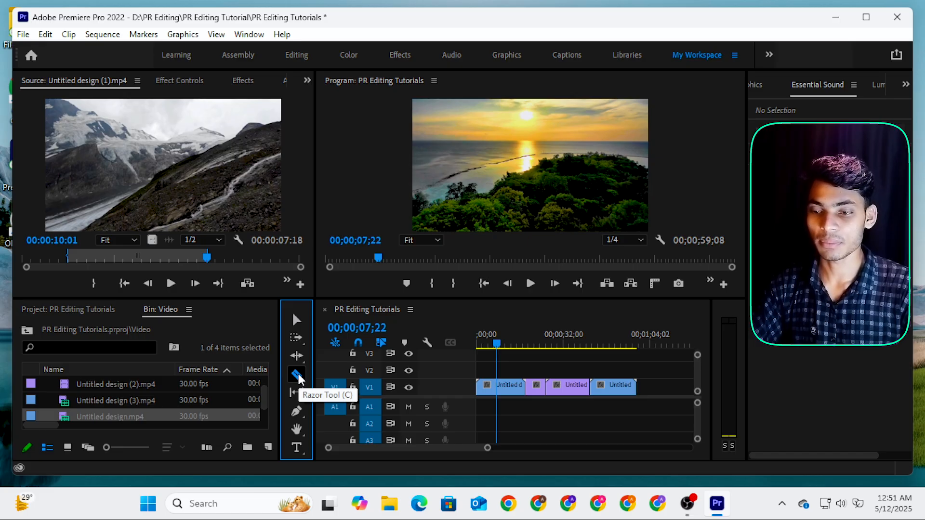
drag(498, 345, 492, 351)
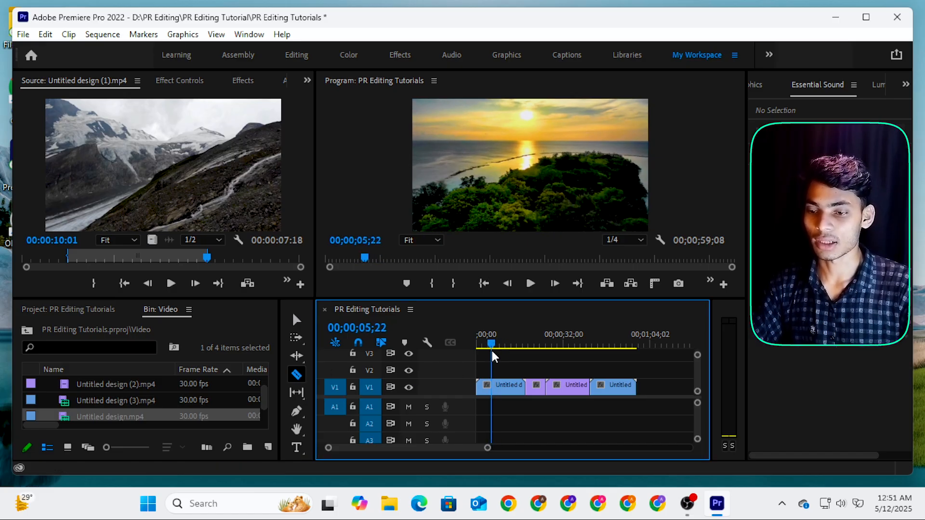
click(497, 385)
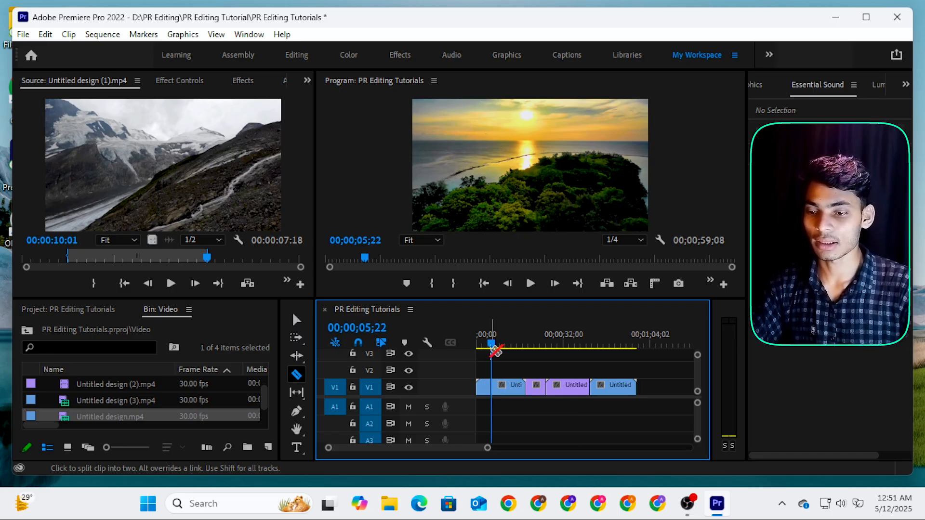
drag(489, 343, 515, 342)
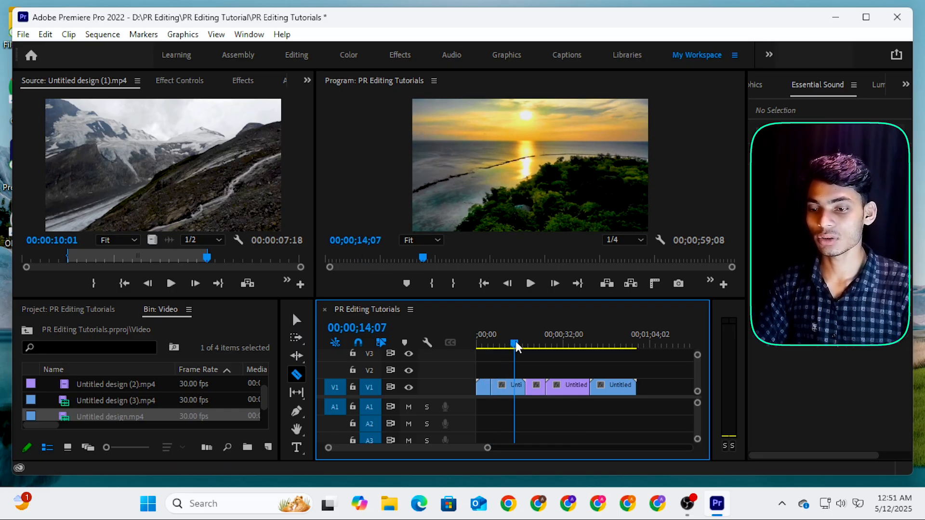
click(490, 389)
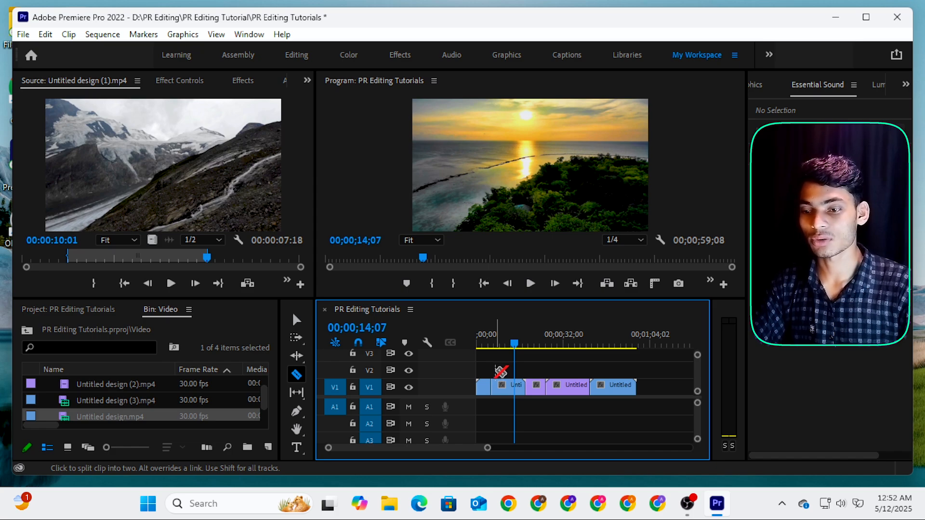
- Switch back to the Selection tool and place the playhead at 00;00;10;00
key(v)
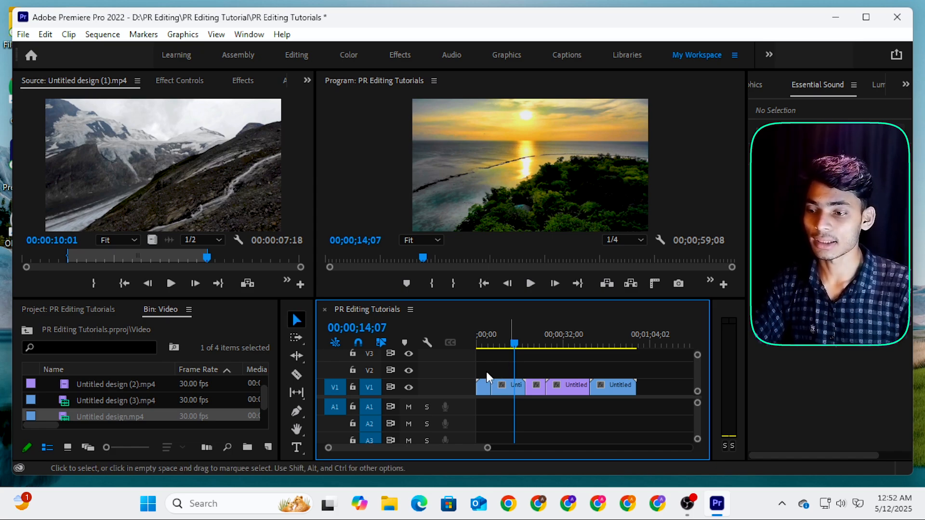
click(299, 320)
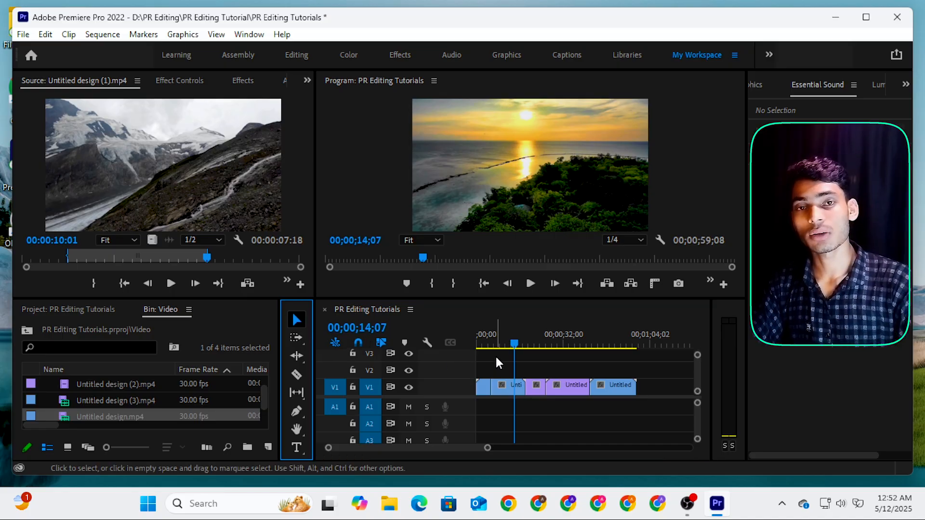
drag(489, 333, 504, 333)
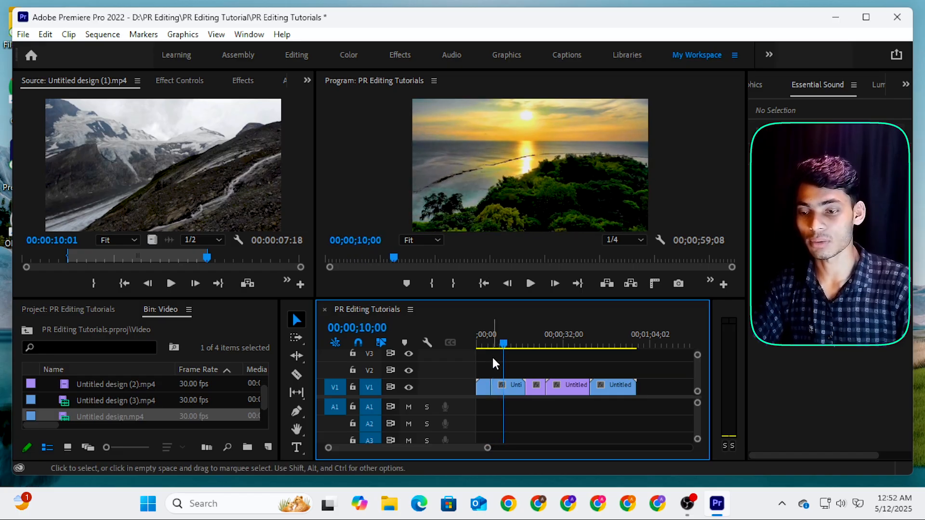
- Try removing the short first segment with Clear and with a plain delete, undoing each removal
click(482, 386)
right_click(483, 388)
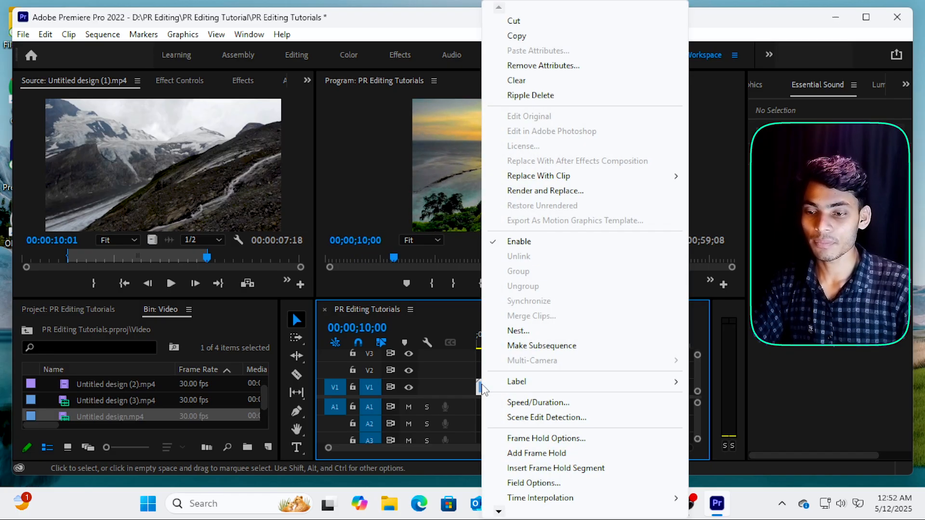
click(522, 80)
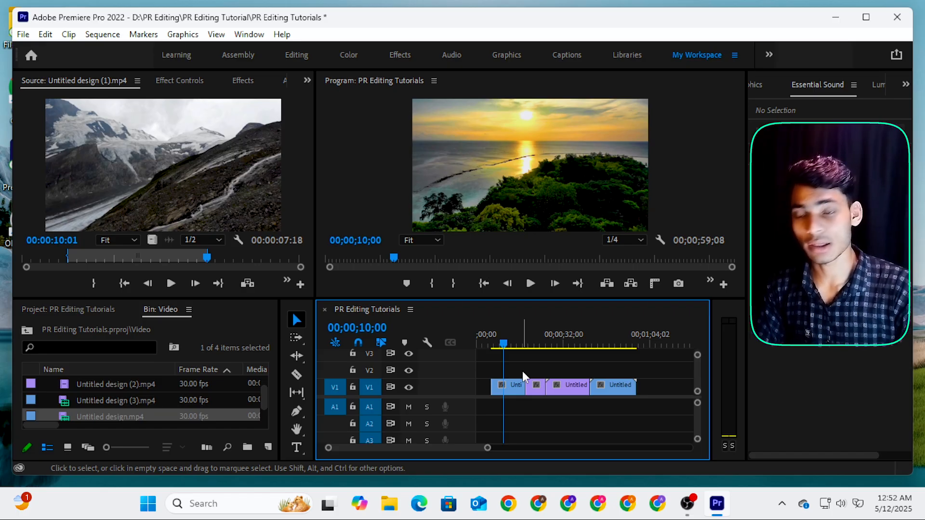
key(ctrl+z)
drag(483, 346, 487, 348)
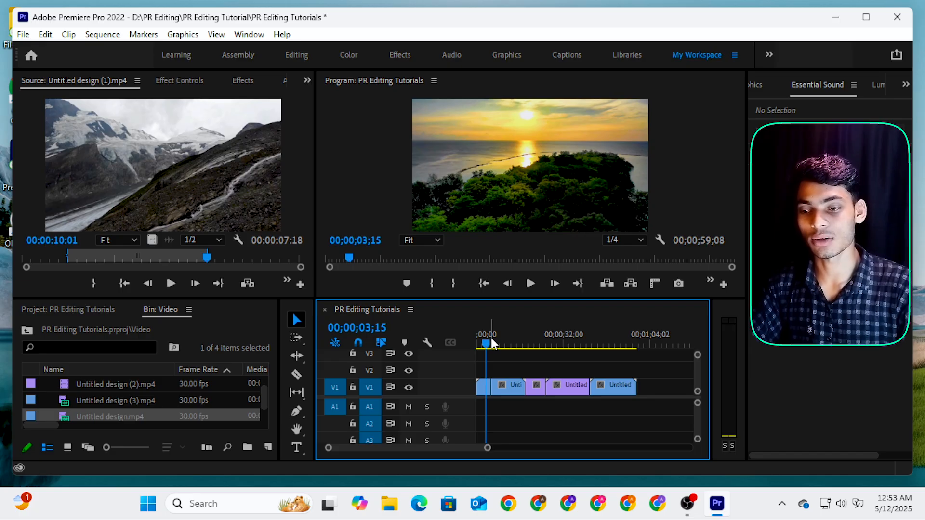
key(Delete)
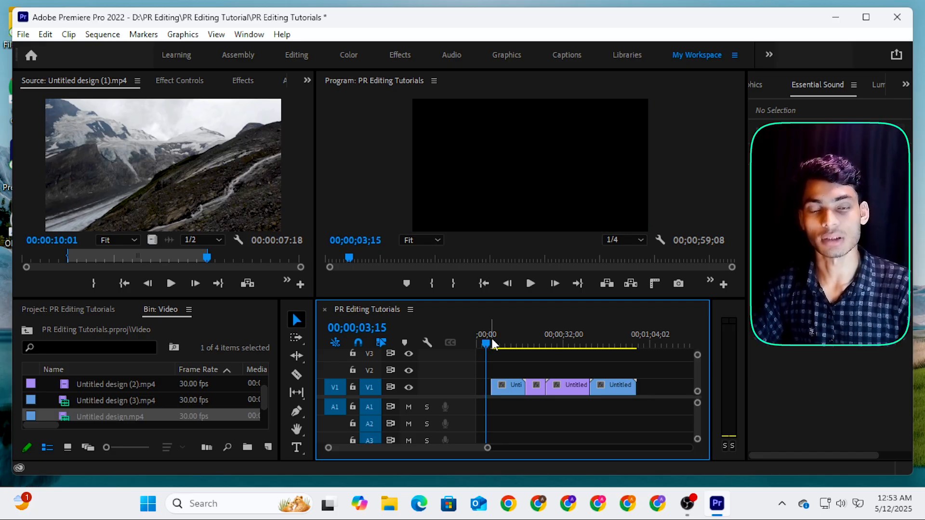
key(ctrl+z)
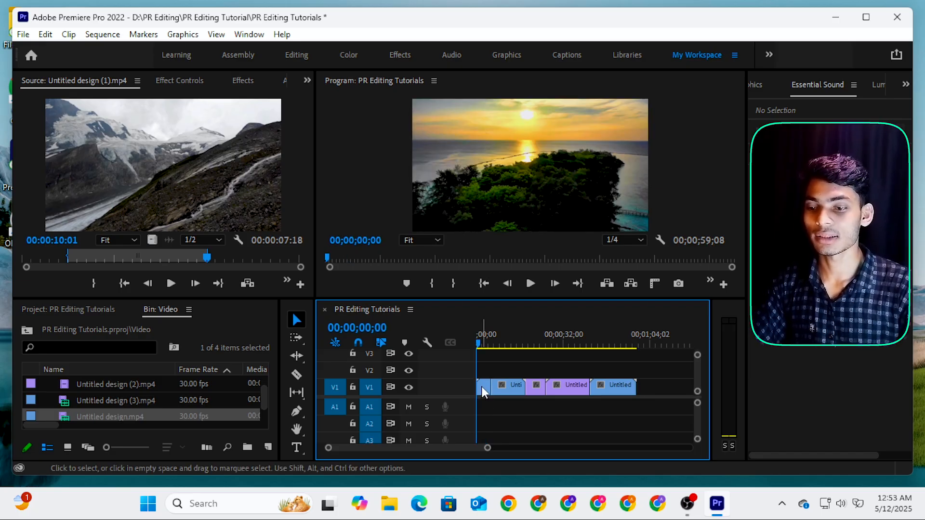
- Delete the short first segment on V1, undo the deletion, and delete it again without closing the gap
right_click(481, 387)
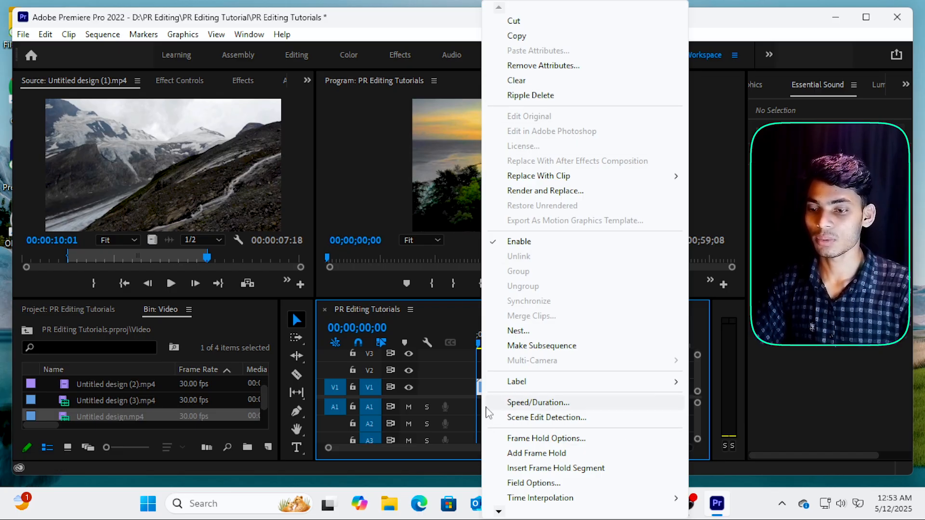
click(473, 402)
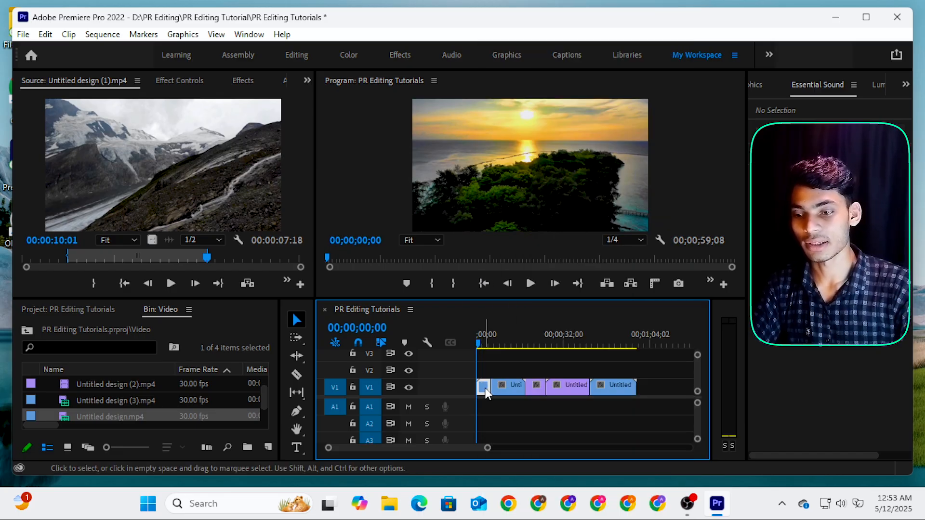
key(Delete)
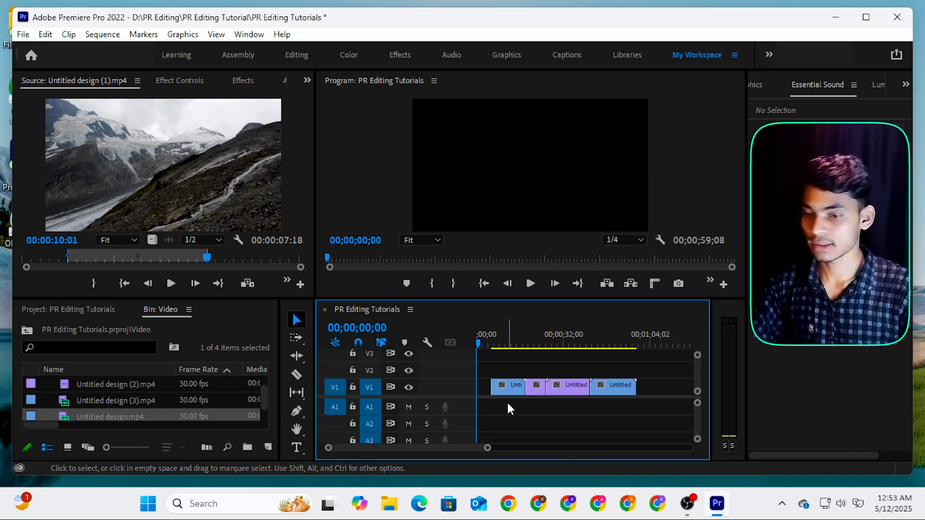
key(ctrl+z)
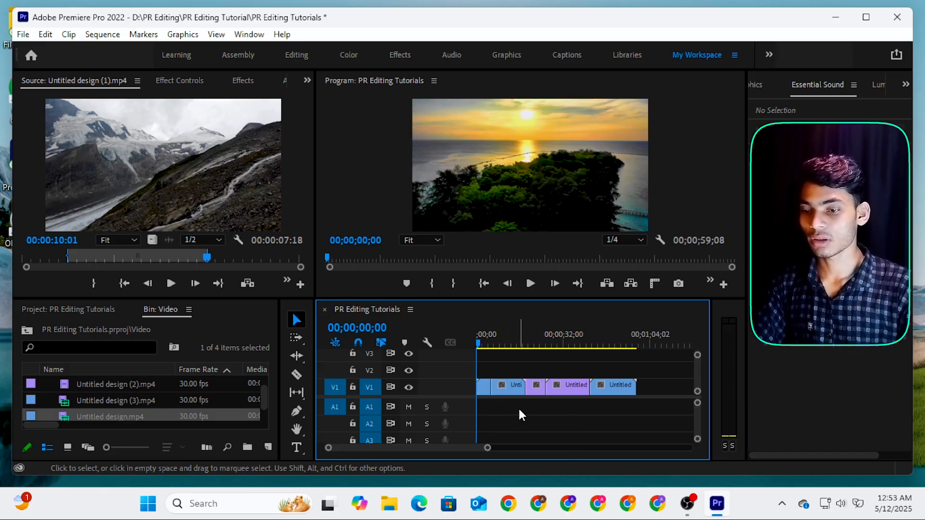
click(487, 391)
key(Delete)
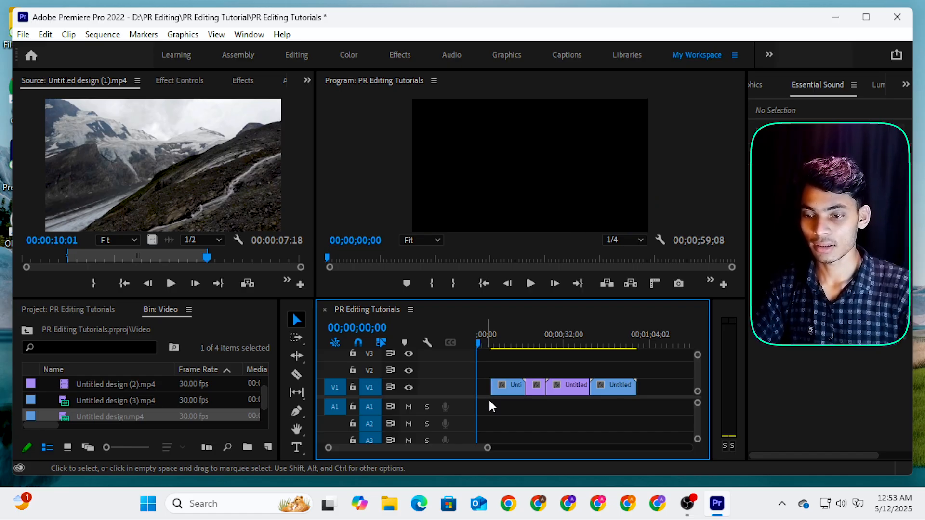
- Undo the deletion of the short first segment on V1
drag(489, 361, 655, 388)
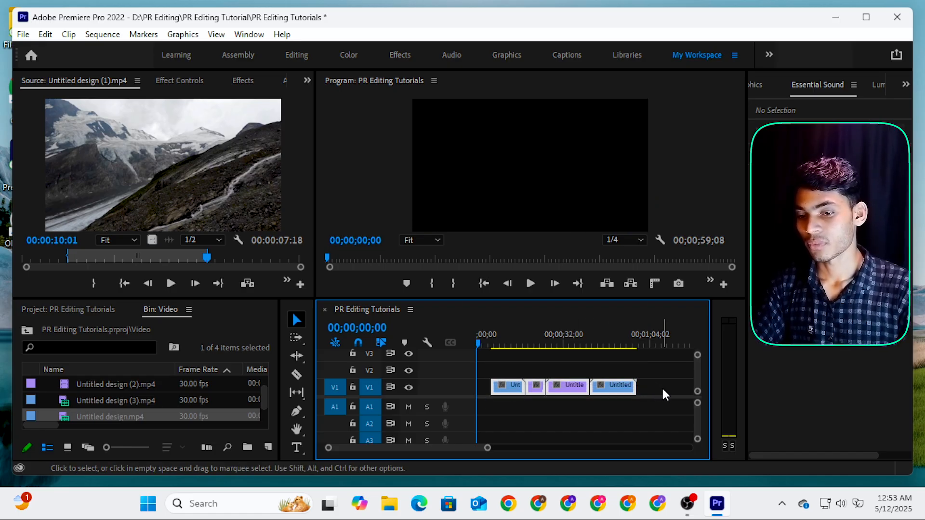
click(662, 390)
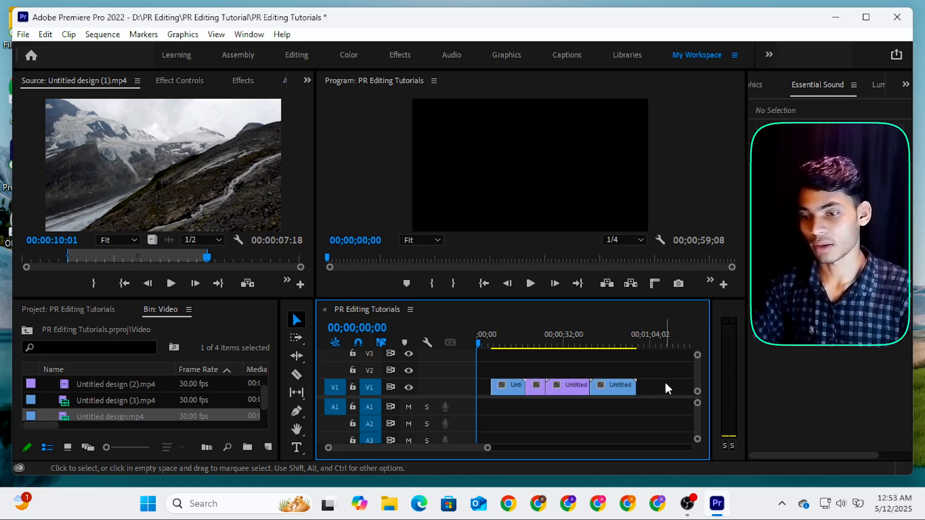
key(ctrl+z)
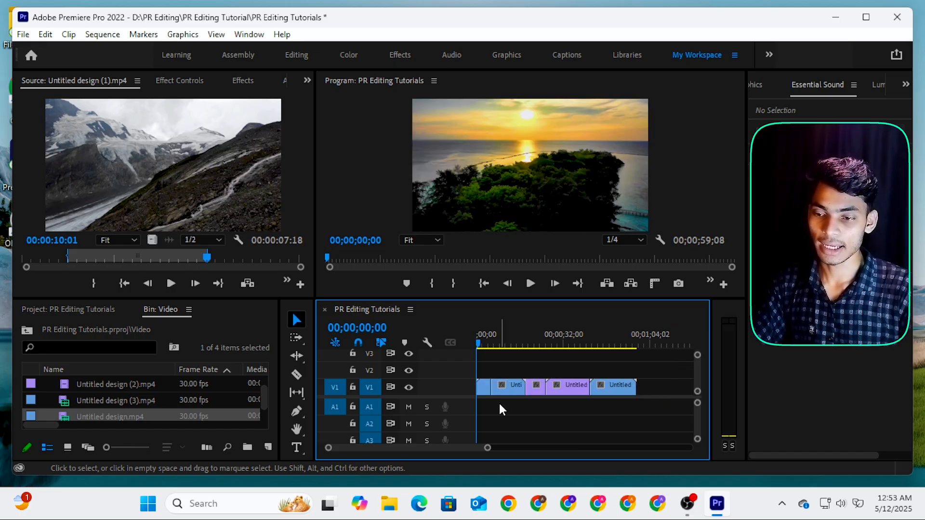
- Try moving the remaining V1 clips together to the sequence start, over the short first segment
click(485, 390)
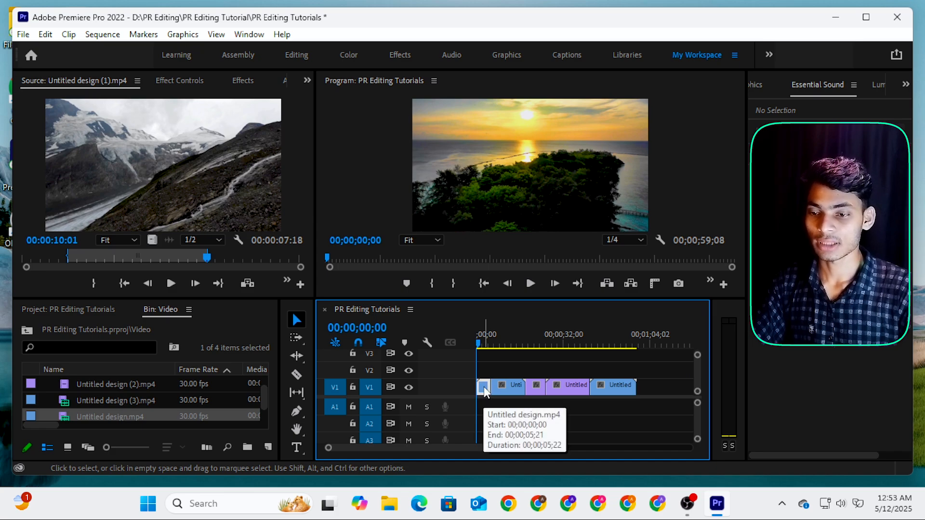
drag(501, 365, 633, 383)
drag(512, 386, 487, 378)
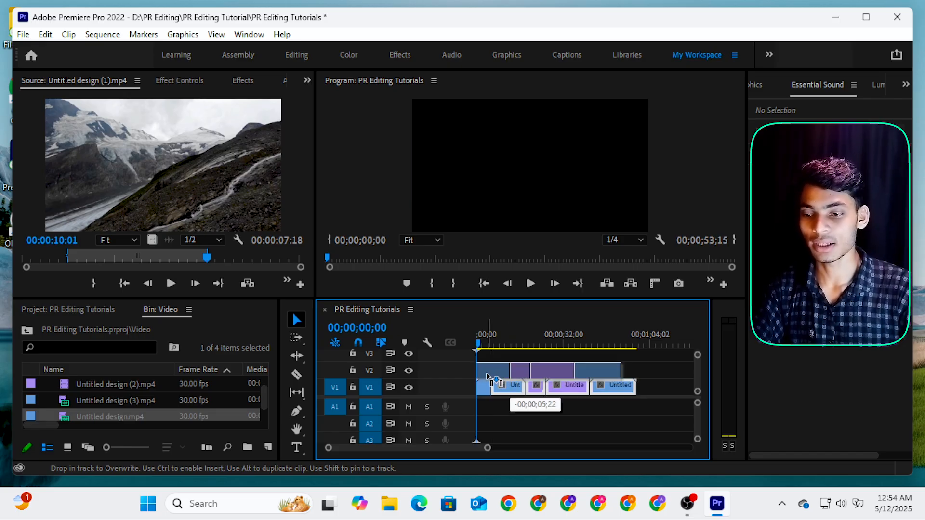
drag(487, 378, 483, 376)
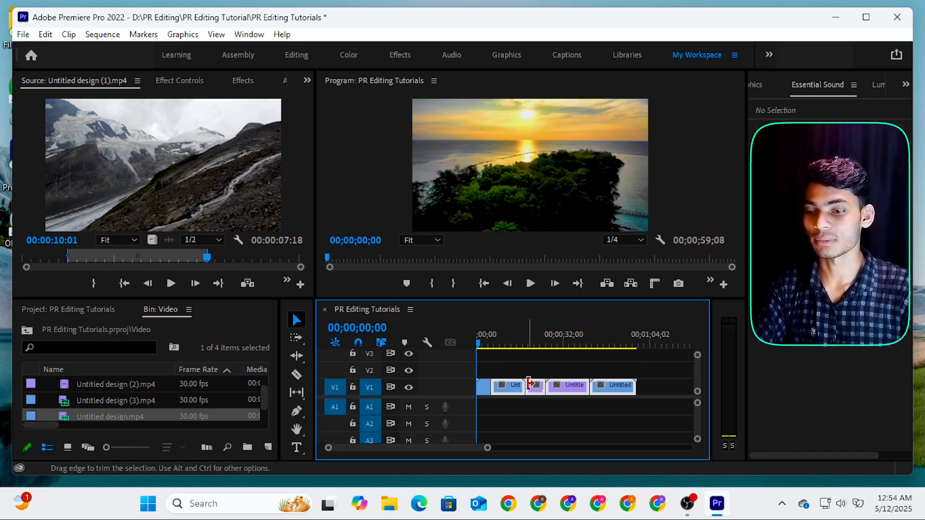
- Ripple delete the short first segment on V1 and undo that removal
right_click(484, 387)
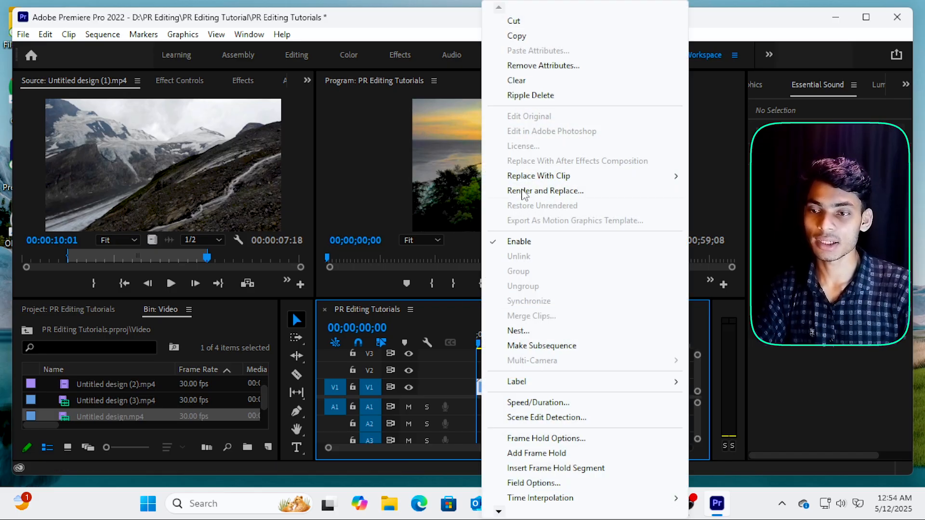
click(521, 97)
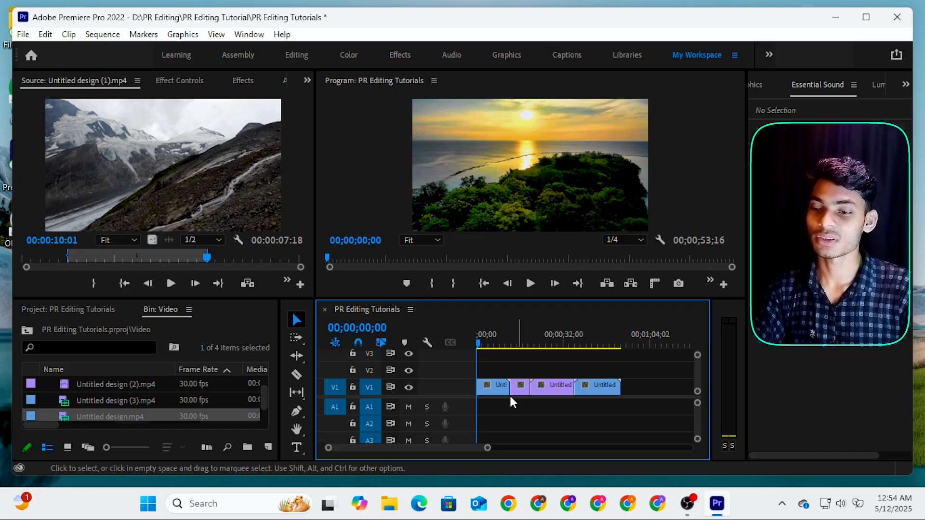
drag(661, 386, 455, 393)
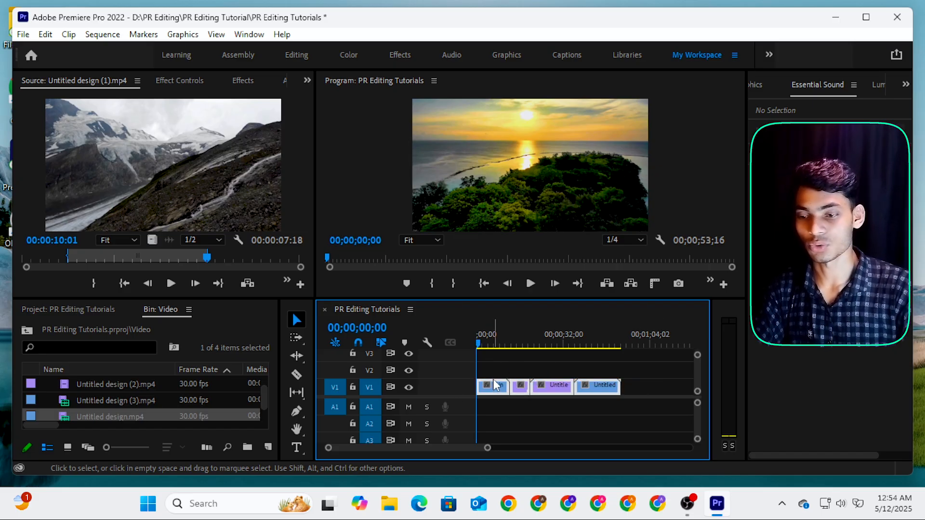
click(545, 364)
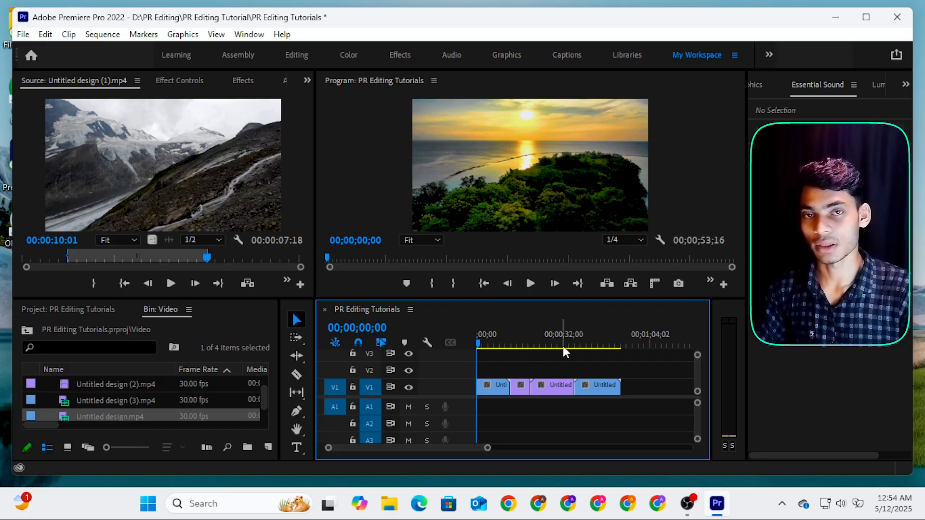
key(comma)
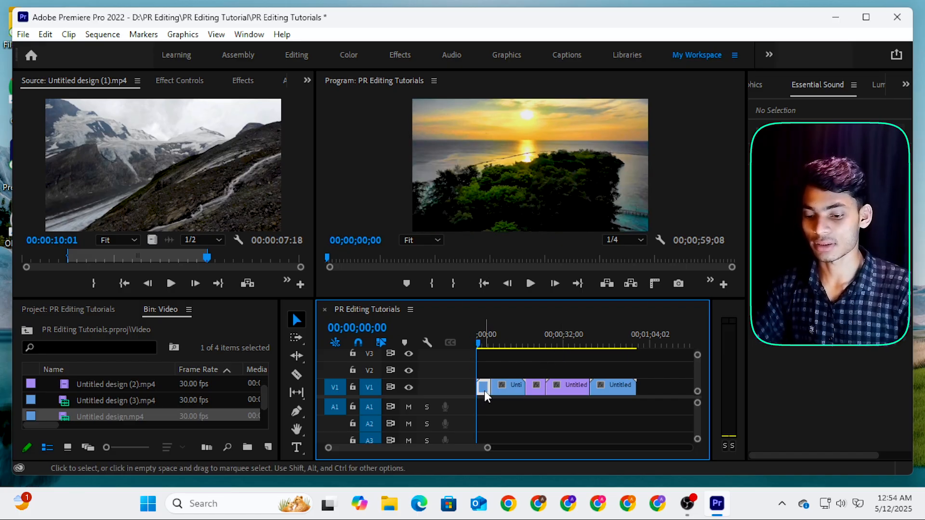
- Delete the short first segment on V1 and remove the empty gap it leaves
key(Delete)
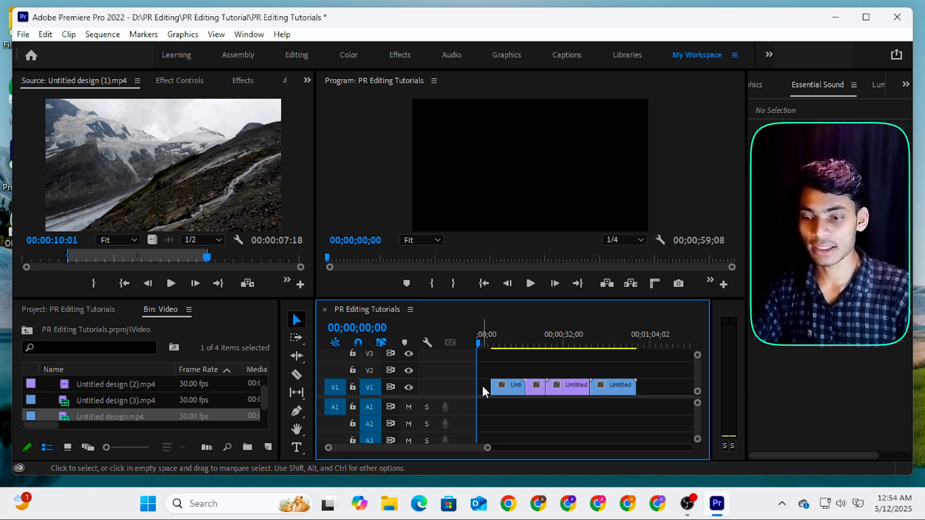
click(483, 387)
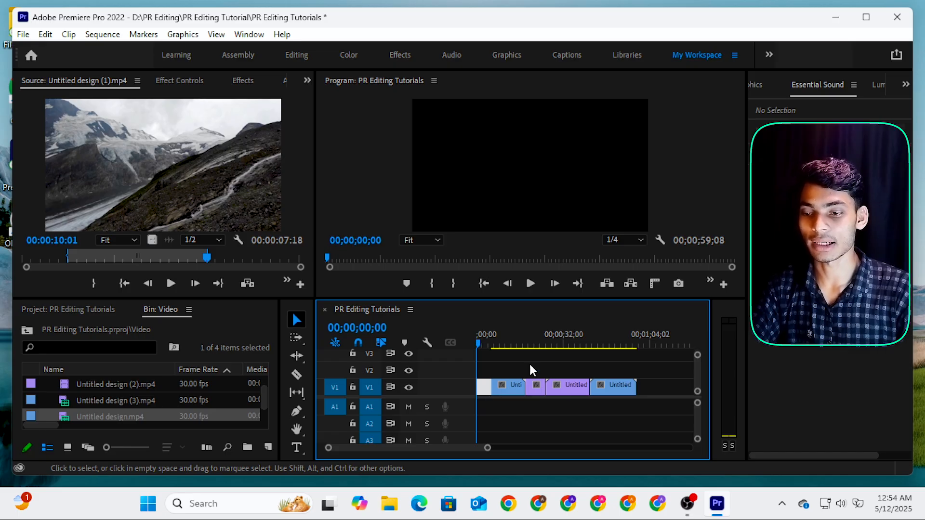
key(Delete)
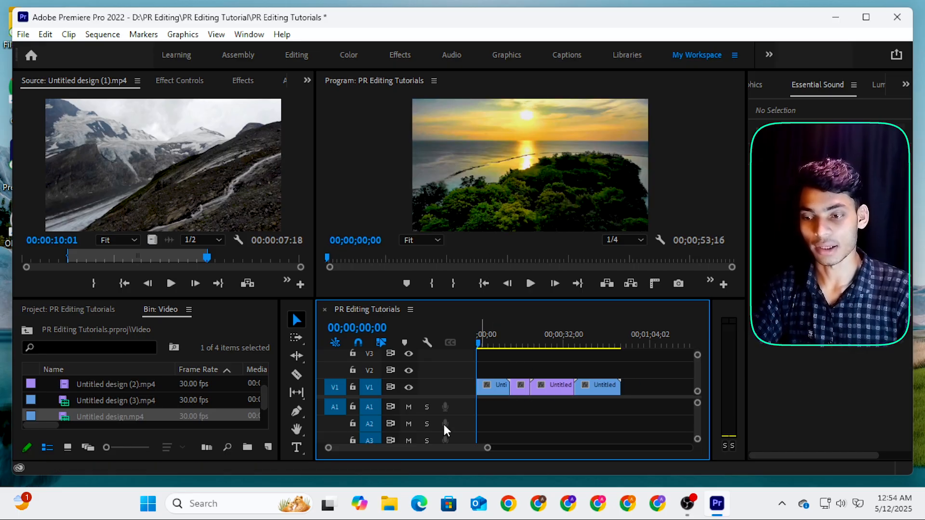
drag(479, 345, 463, 356)
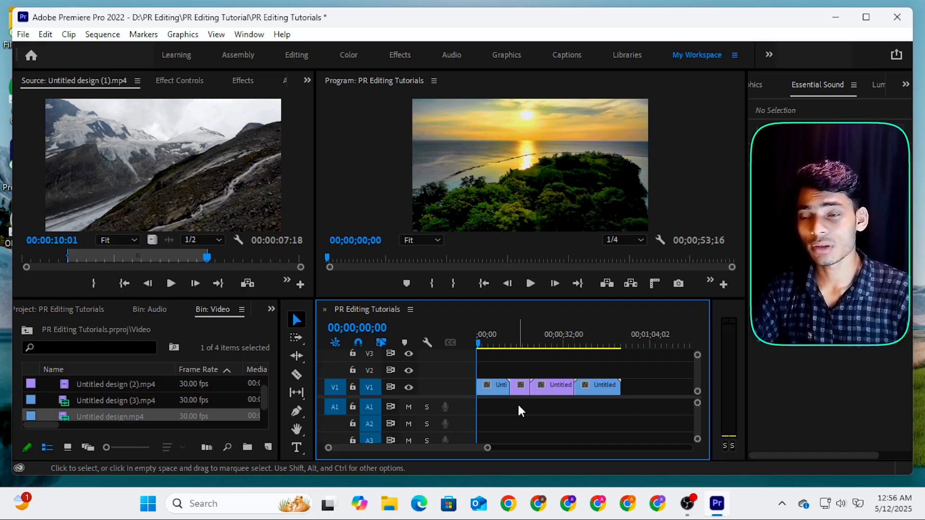
- Import "Dragón Rojo - The Mini Vandals" from the project's Audio folder into the Audio bin
click(67, 310)
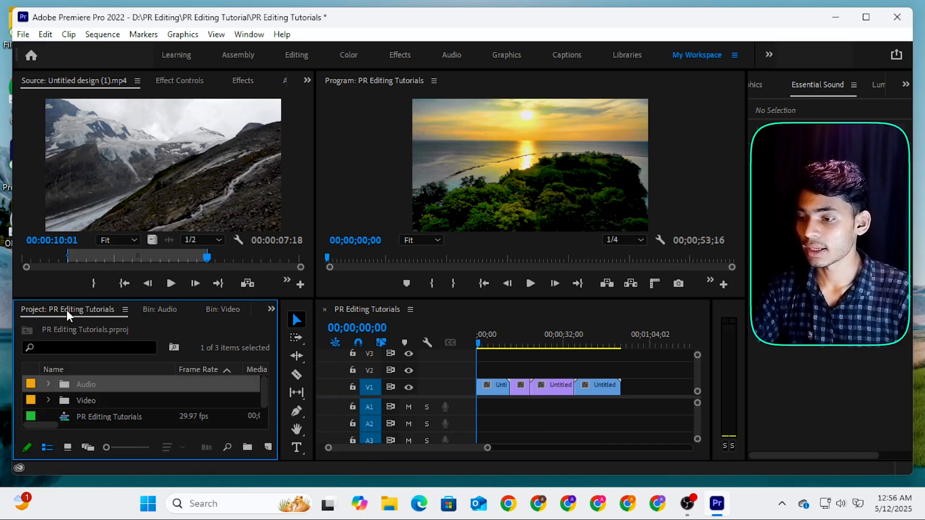
double_click(101, 384)
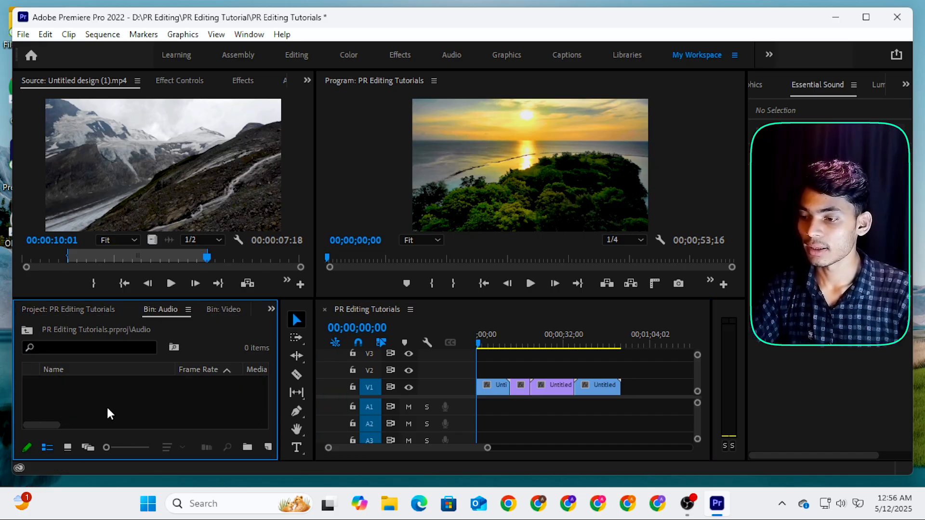
double_click(105, 401)
click(83, 262)
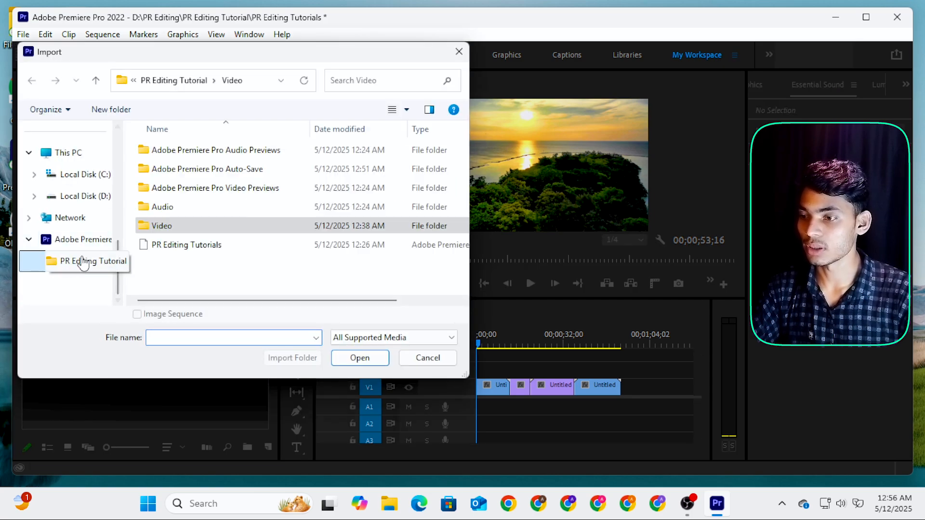
double_click(176, 208)
click(178, 151)
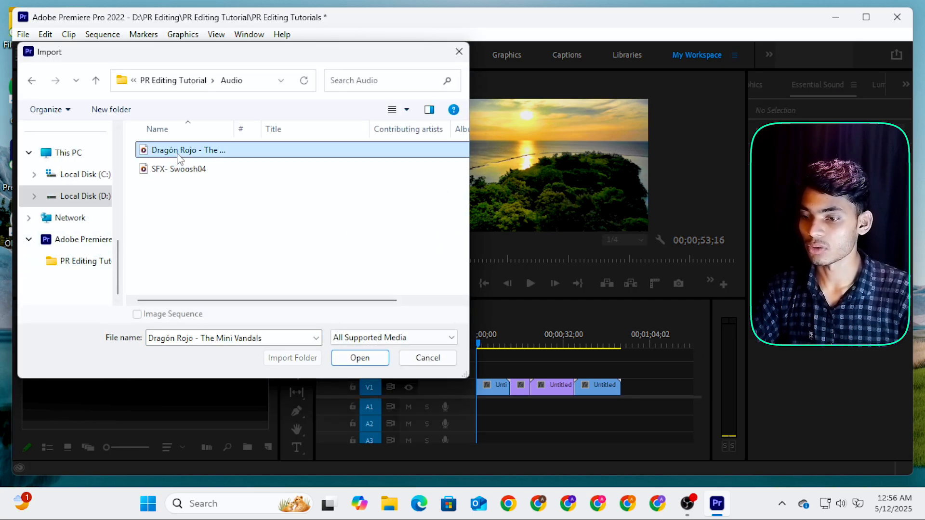
click(359, 358)
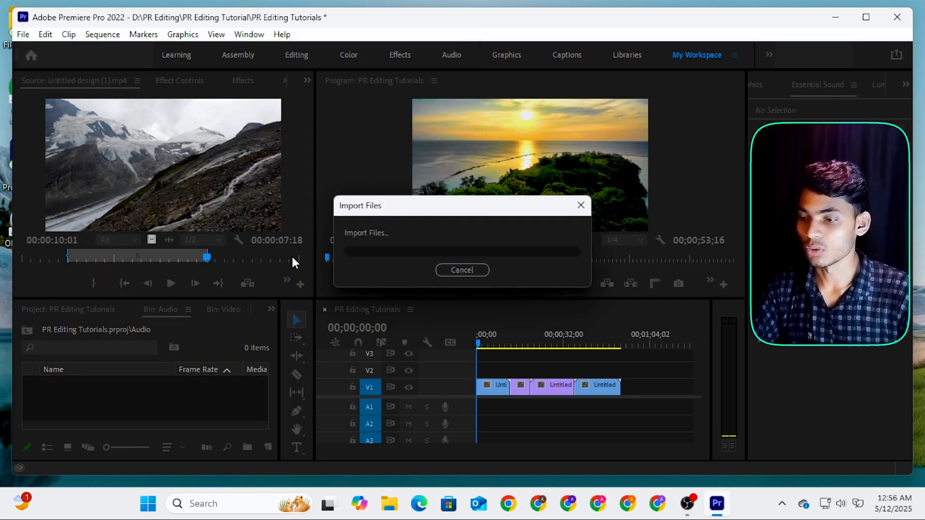
click(159, 398)
- Place the full Dragón Rojo track at the start of A1 and undo the placement
drag(114, 385, 469, 405)
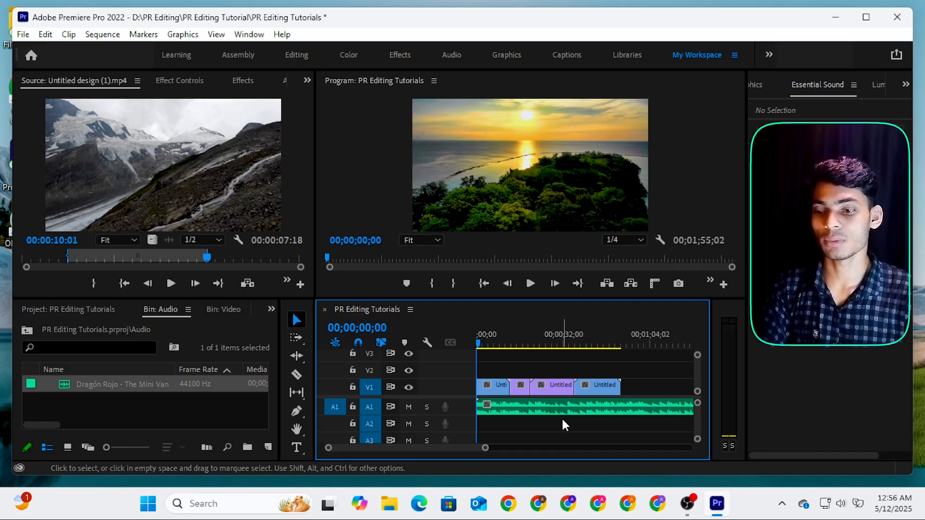
key(ctrl+s)
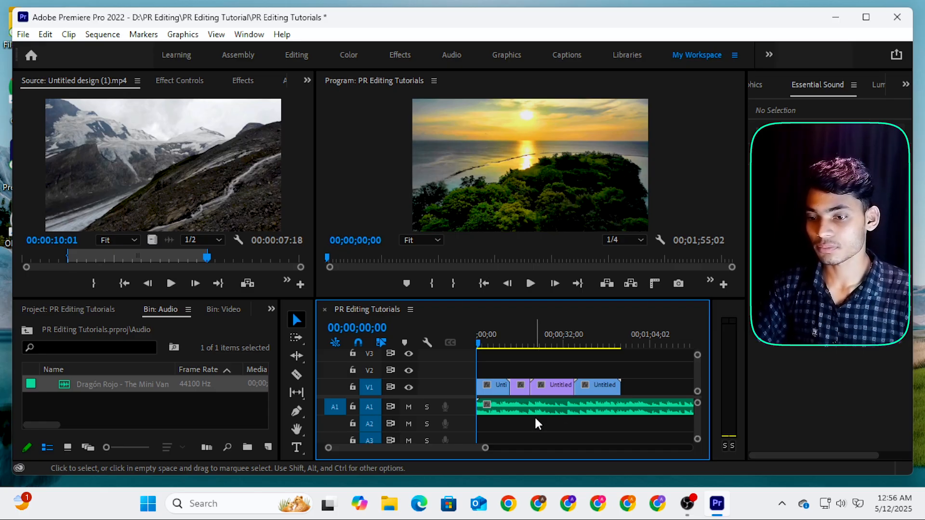
key(ctrl+z)
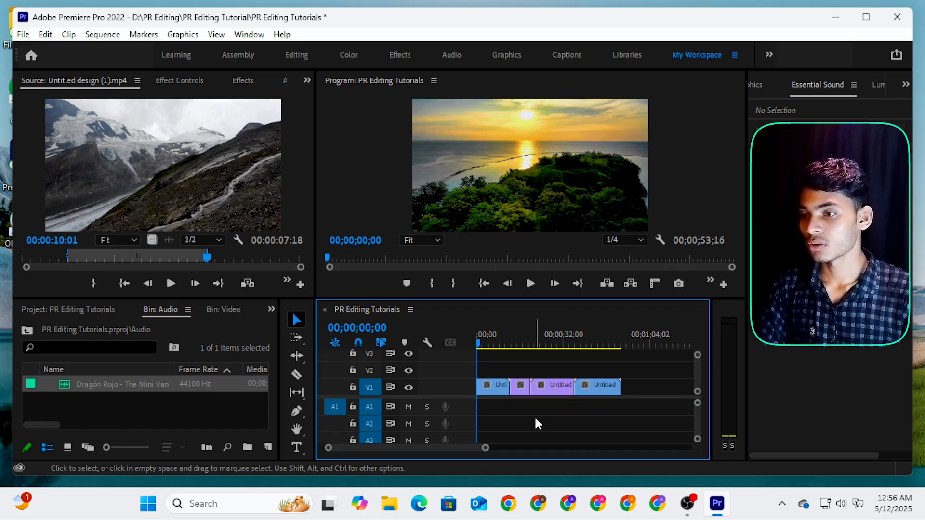
- Open the Dragón Rojo track in the Source monitor and mark In at 00;00;00;00 and Out at 00;00;32;23
click(117, 384)
click(193, 383)
double_click(193, 382)
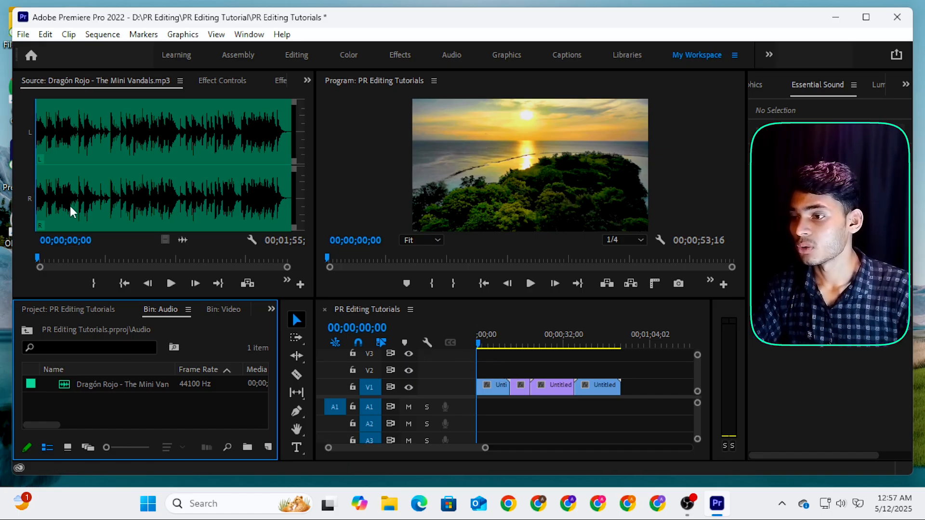
right_click(39, 192)
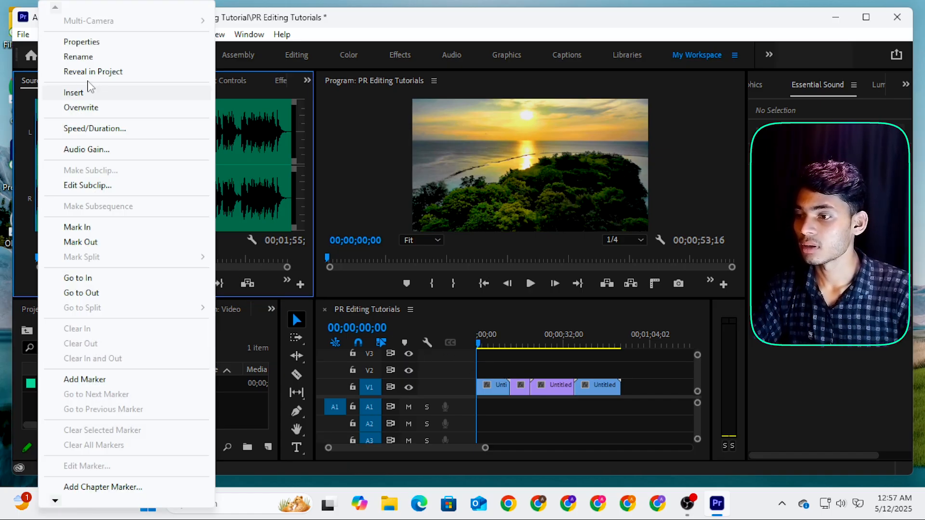
click(89, 226)
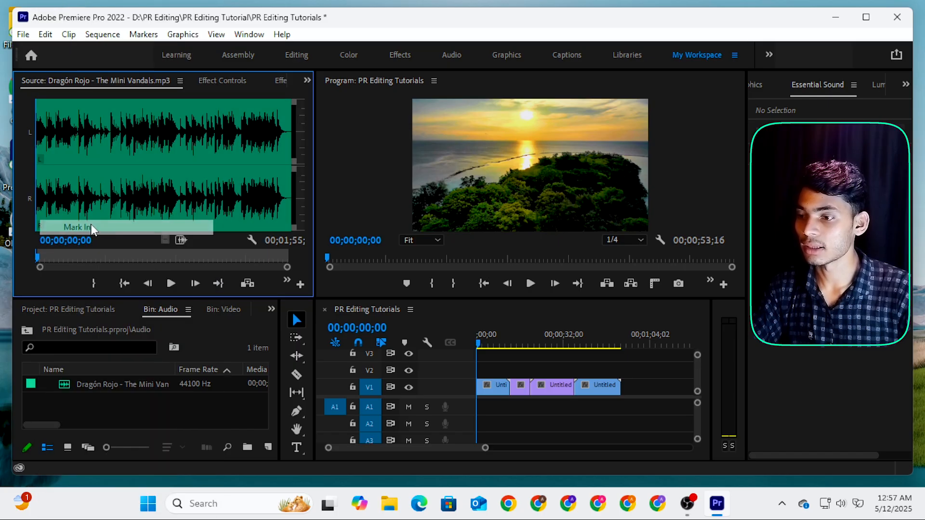
click(109, 252)
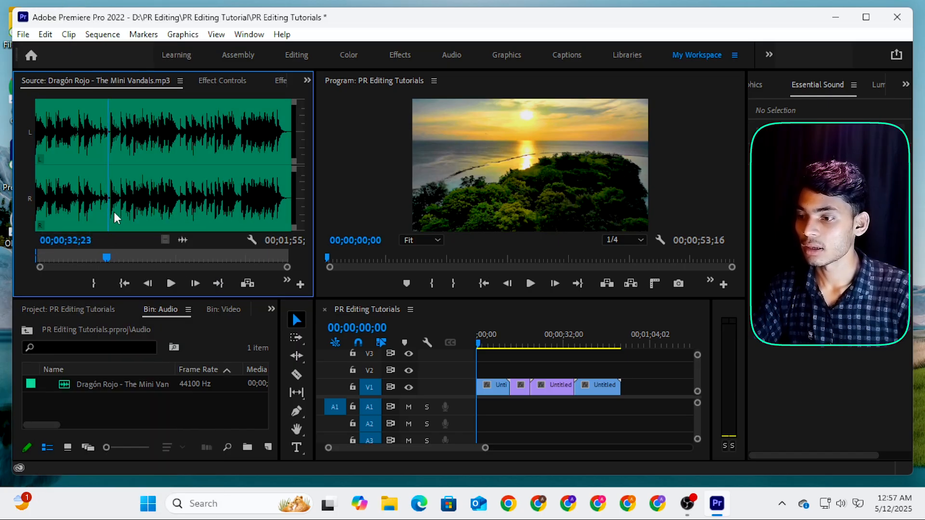
right_click(108, 257)
click(140, 167)
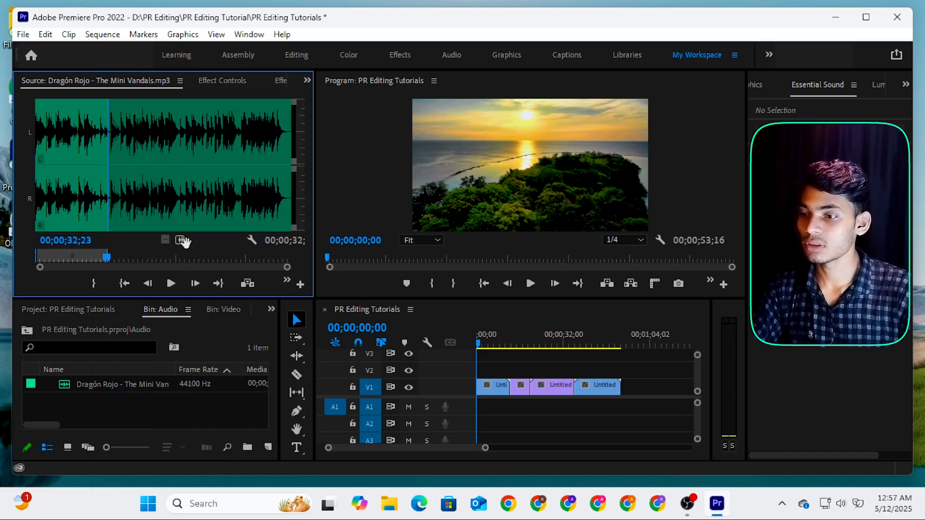
- Place the marked music portion at the start of A1 and extend it to the end of the last V1 clip
drag(181, 240, 474, 409)
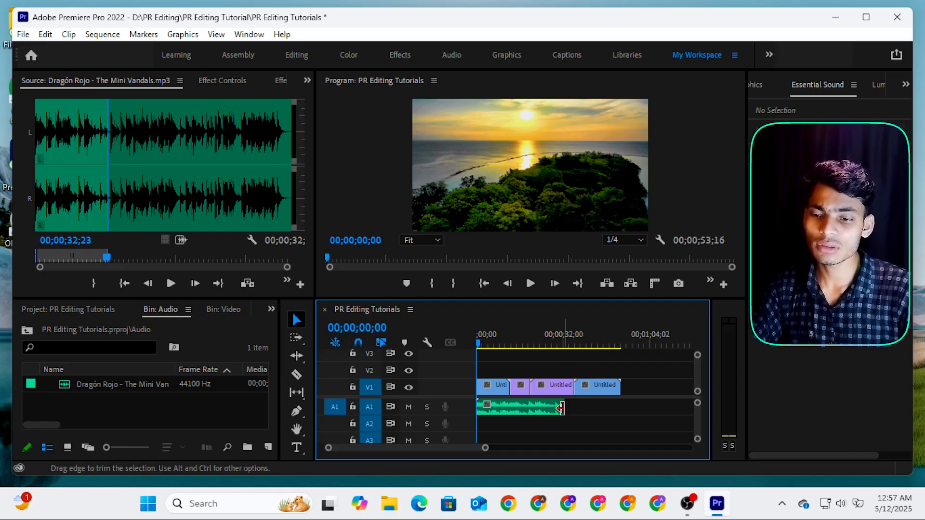
drag(561, 407, 620, 410)
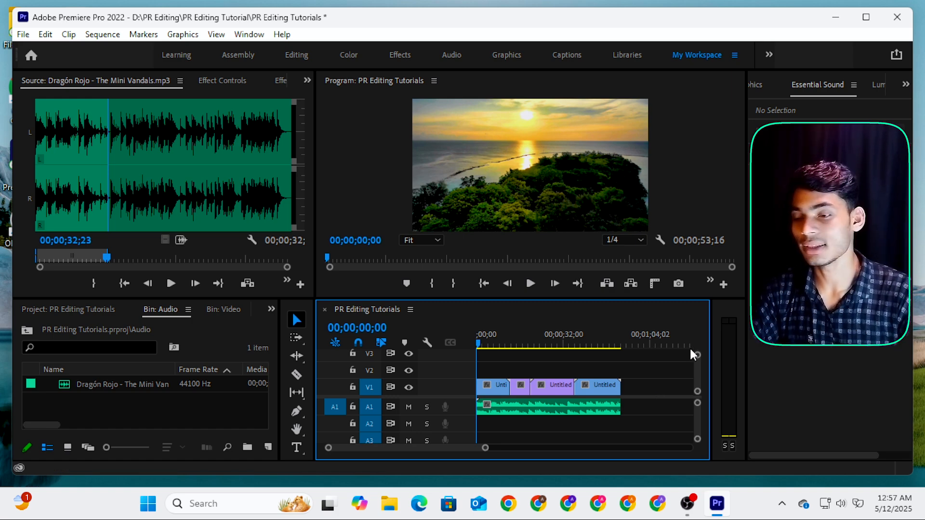
- Import the sound effect "SFX- Swoosh04" into the Audio bin
click(180, 408)
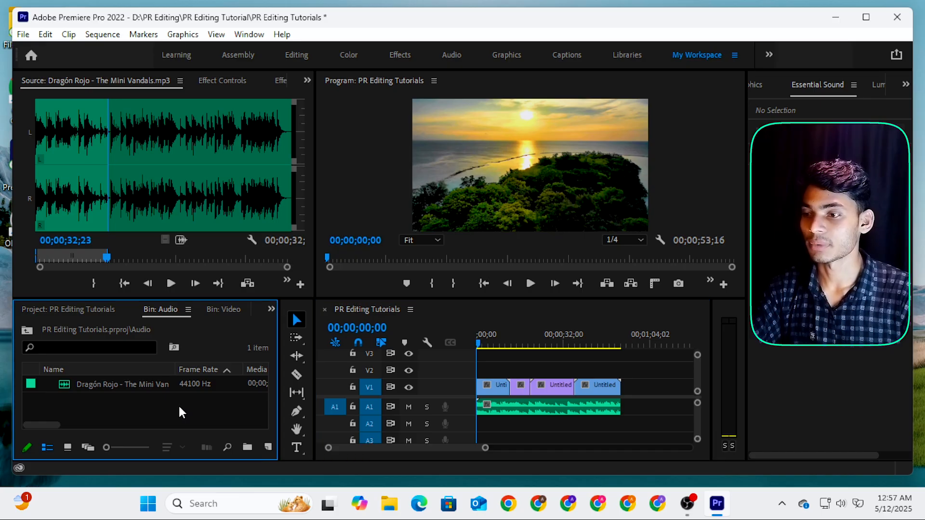
double_click(180, 409)
click(185, 170)
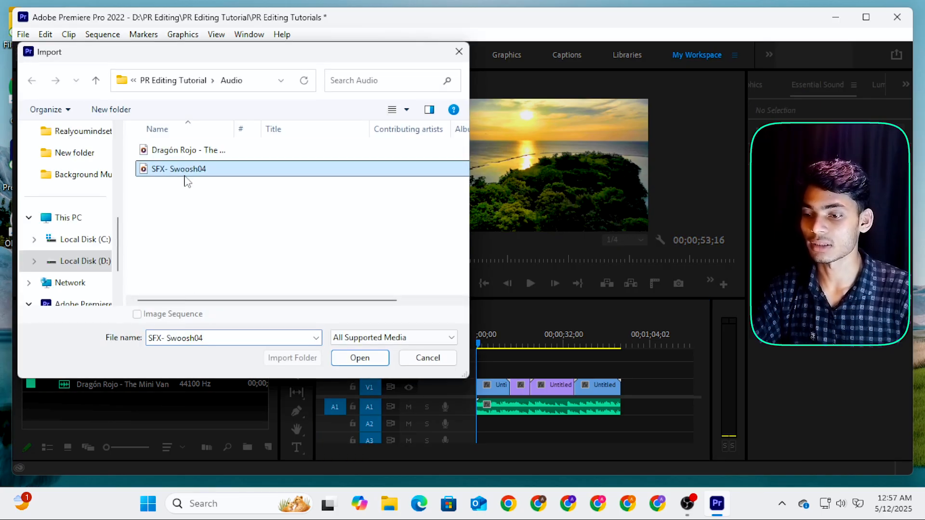
click(358, 358)
- Place SFX- Swoosh04.mp3 on A2 at the end of the first V1 clip, and select that V1 clip
drag(119, 400, 509, 426)
key(equal)
key(equal)
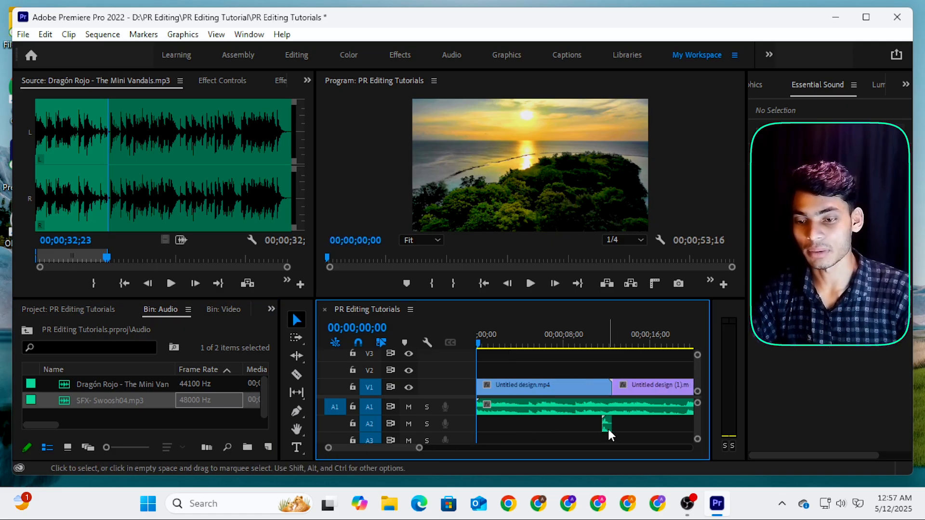
key(minus)
key(minus)
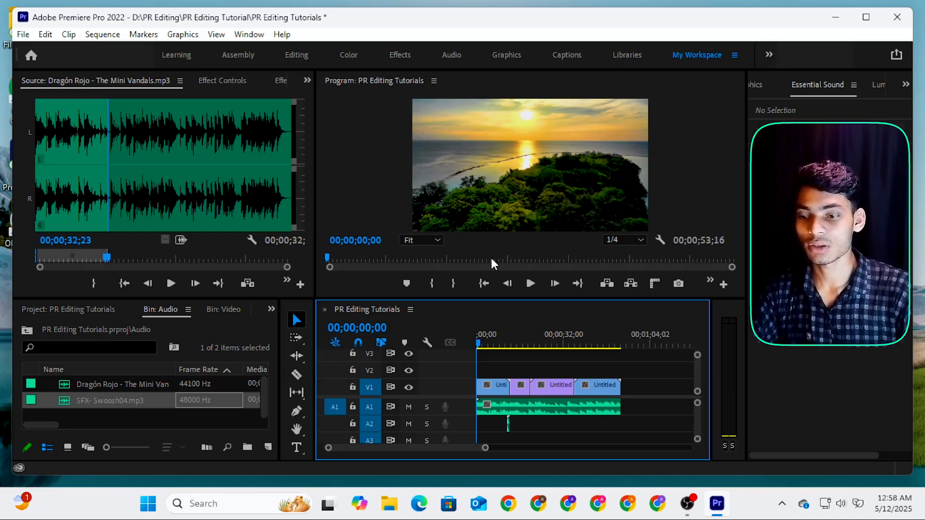
click(498, 389)
click(488, 391)
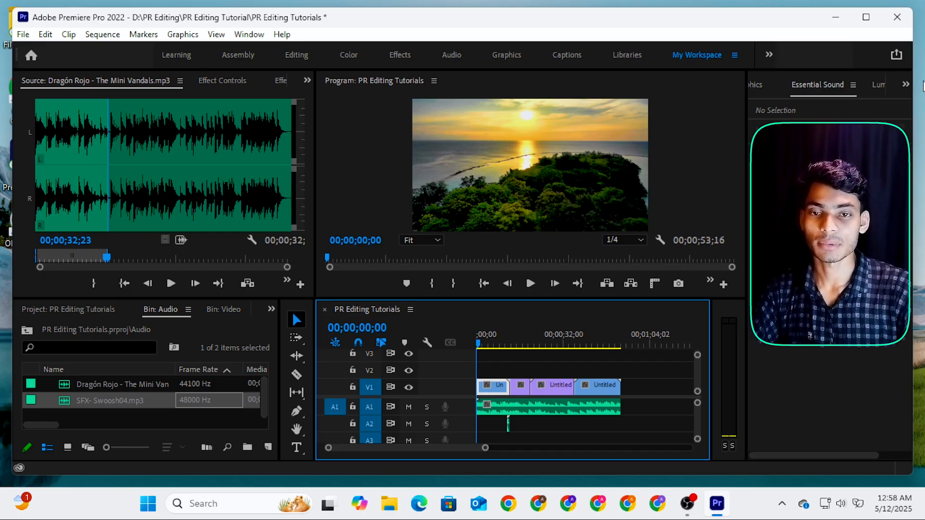
- Set the first V1 clip's Lumetri Color vibrance to 94.4 and saturation to 200, and inspect the result in the enlarged Program monitor
click(882, 85)
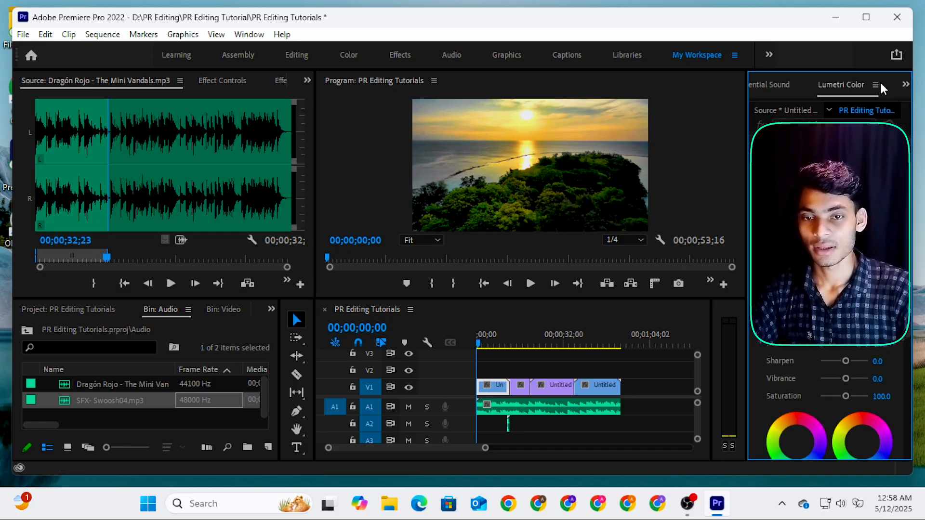
scroll(828, 410, down, 1)
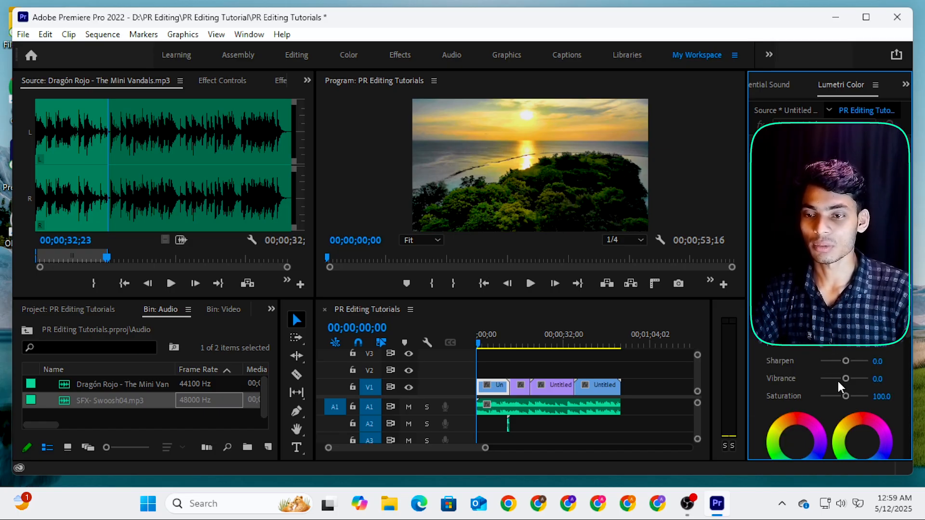
drag(846, 395, 868, 378)
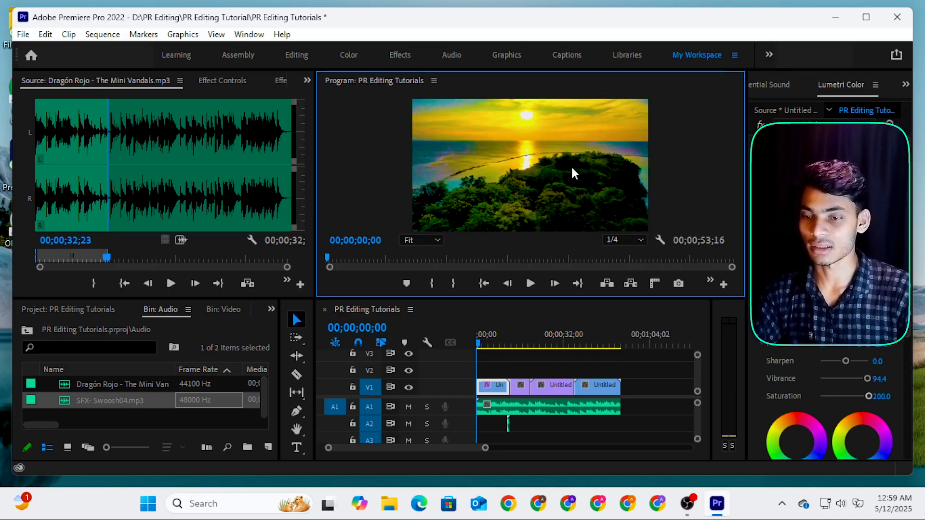
key(grave)
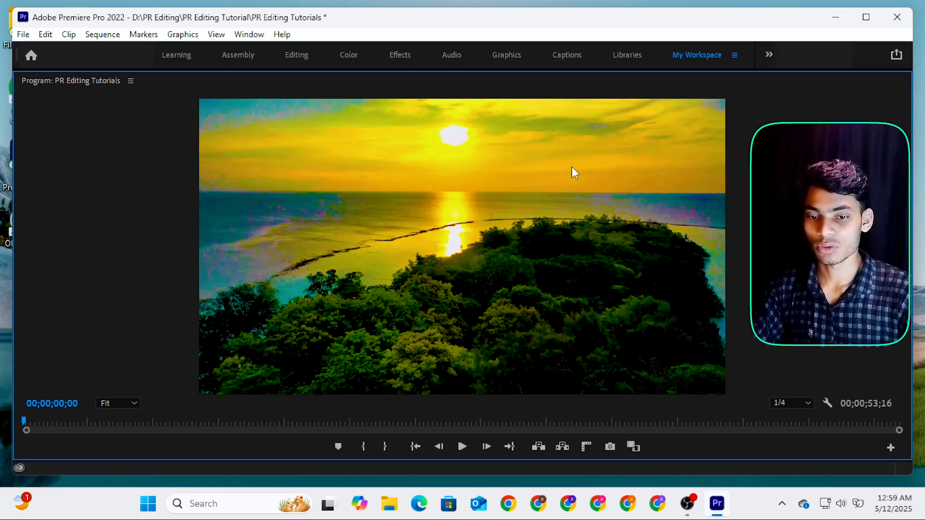
key(grave)
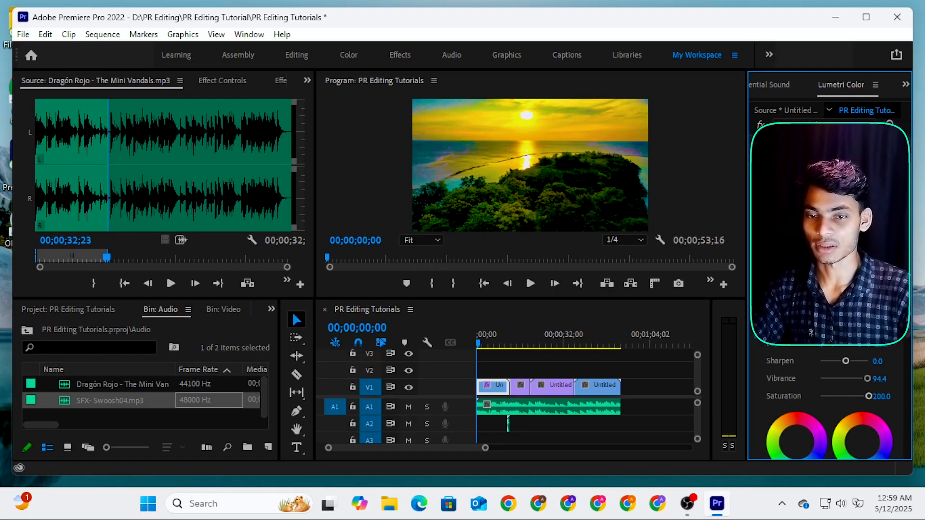
- Scrub through the V1 clips to compare their colours, and leave no clip selected
click(481, 360)
drag(485, 340, 585, 344)
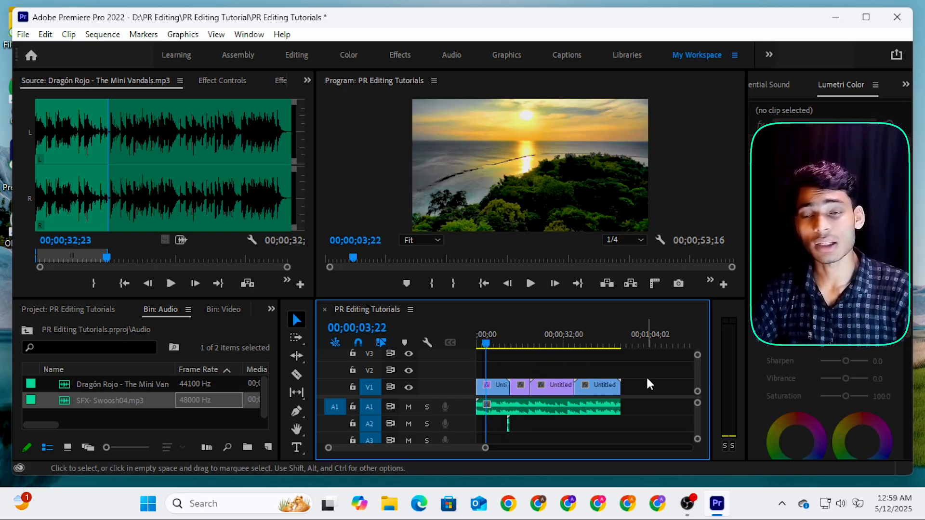
drag(657, 381, 519, 372)
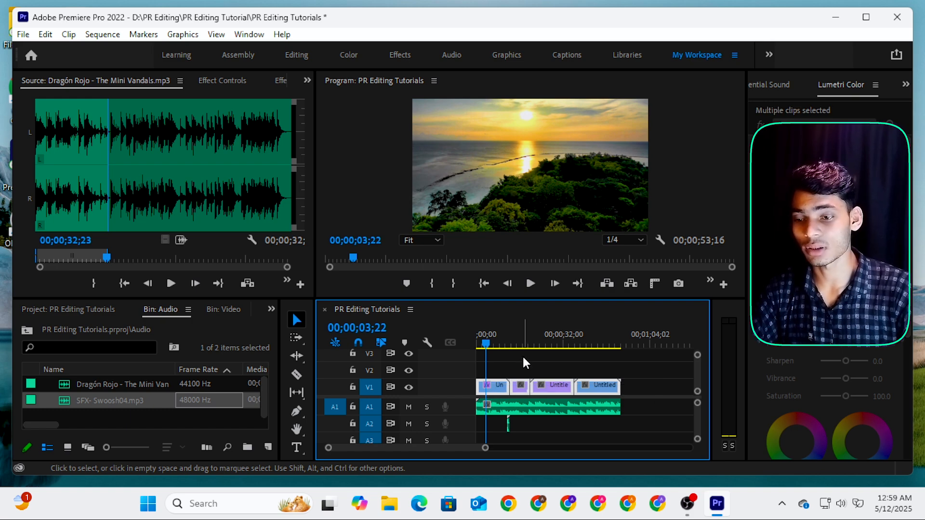
click(522, 352)
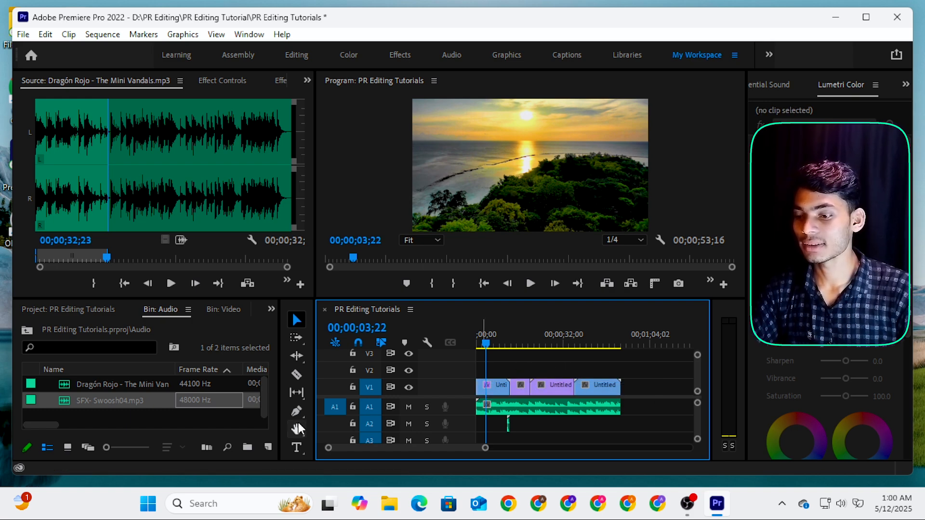
- Create a 1920 × 1080 adjustment layer at 29.97 fps Drop-Frame with square pixels
click(268, 448)
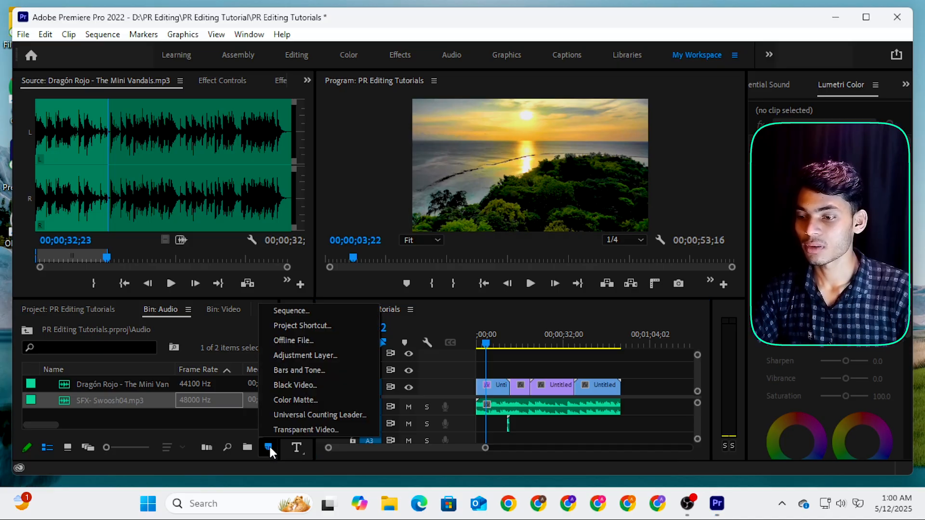
click(308, 356)
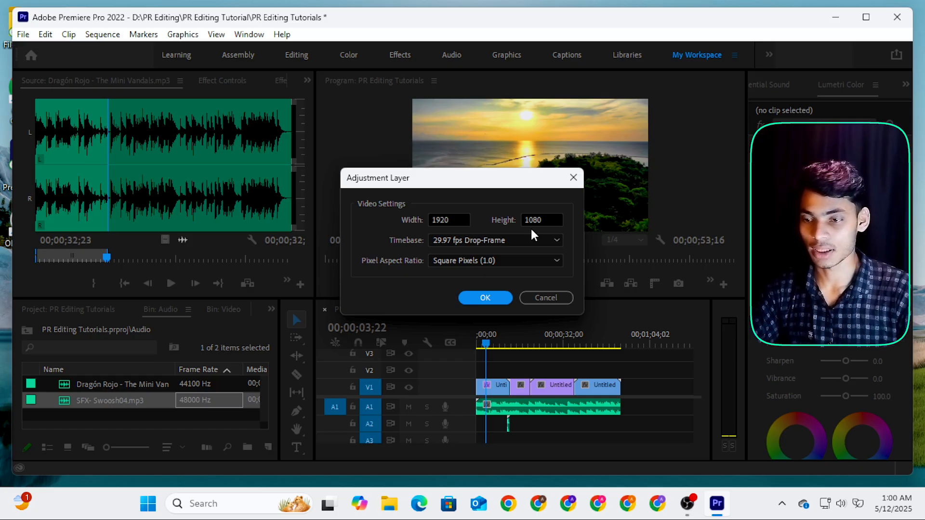
click(474, 298)
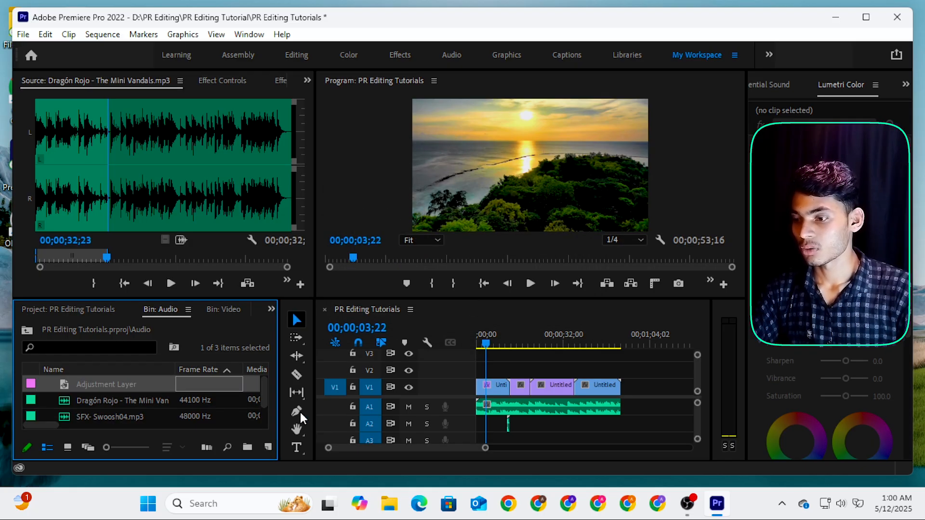
- Place the adjustment layer on V2 spanning all the V1 clips, and check it as a Lumetri Color target
drag(96, 386, 620, 377)
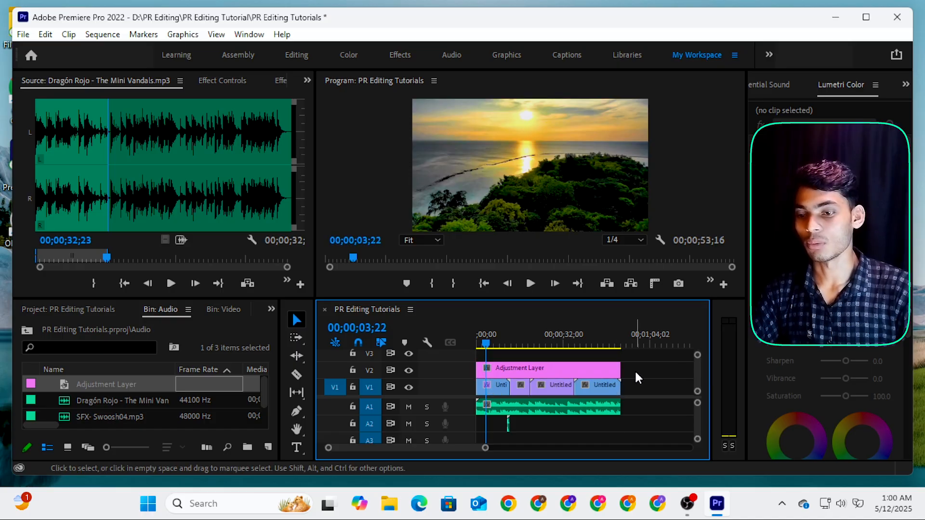
click(523, 372)
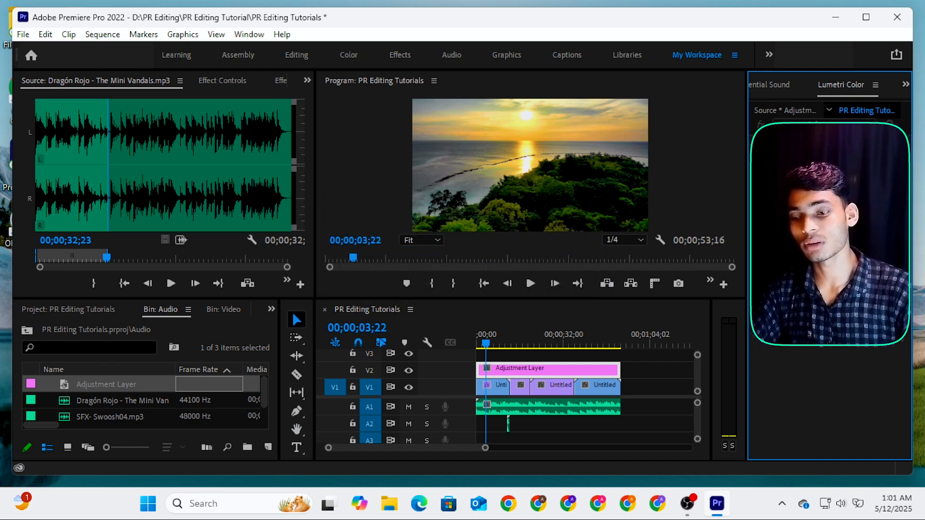
click(650, 406)
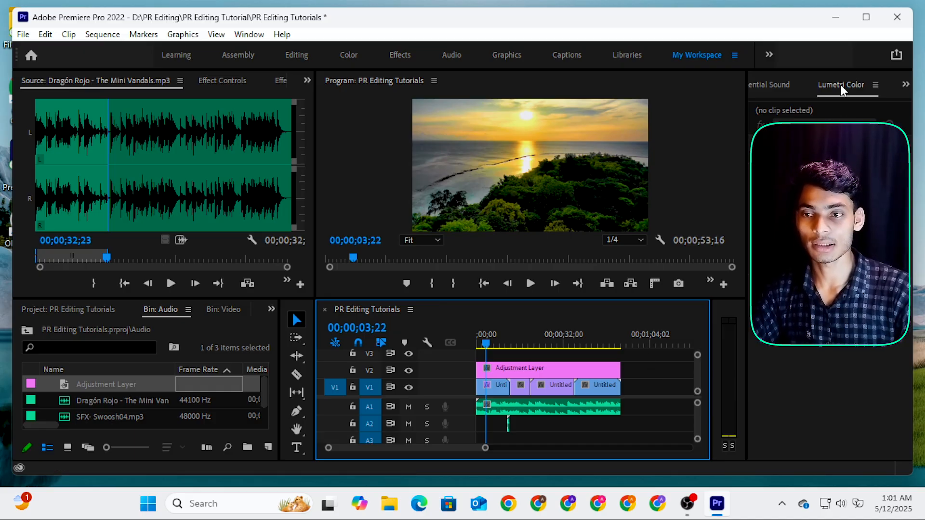
- Check where Lumetri Color is enabled, and delete the adjustment layer from V2
click(239, 36)
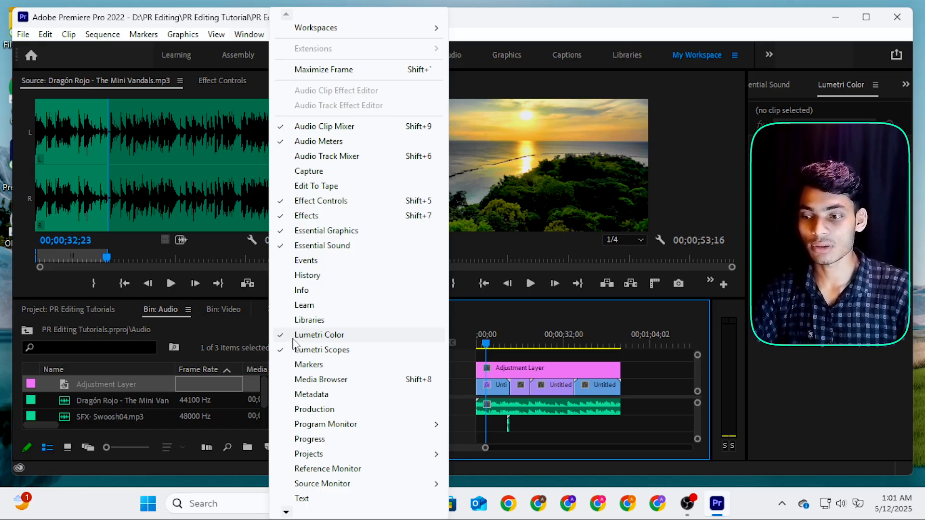
click(843, 92)
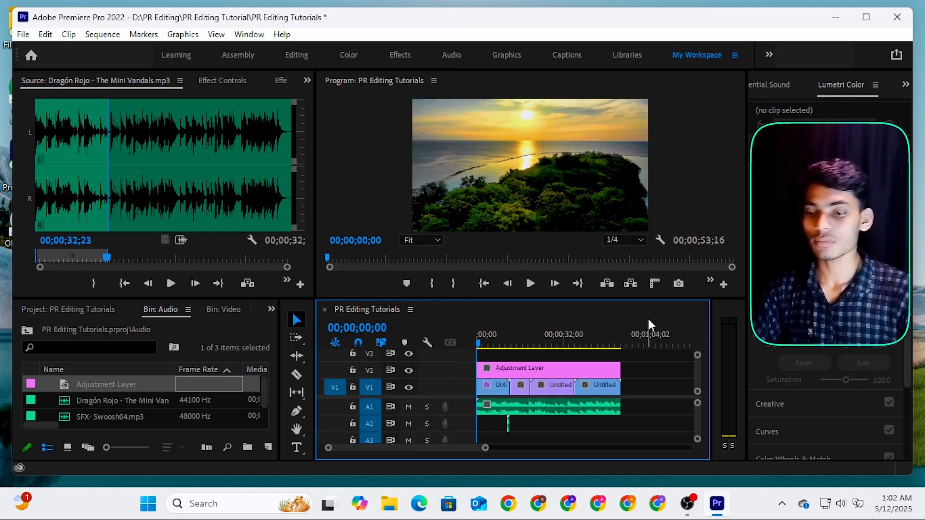
click(516, 371)
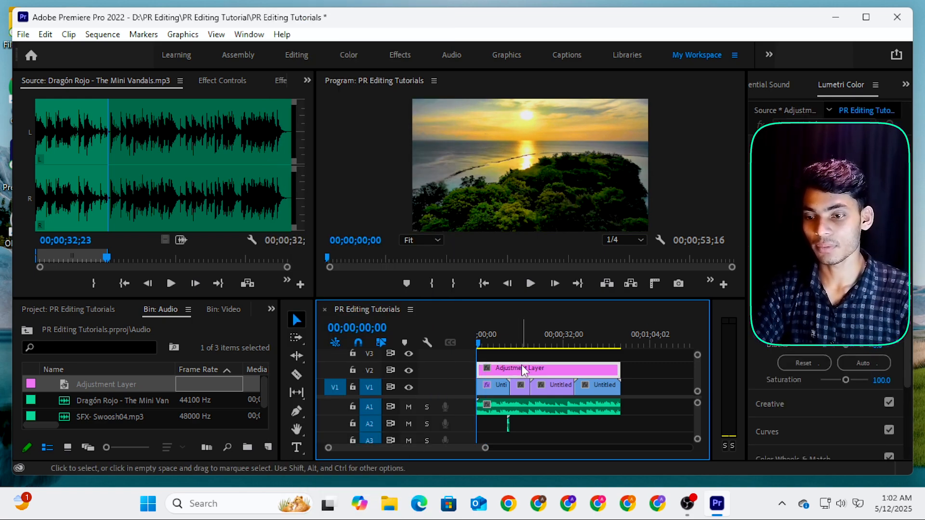
key(Delete)
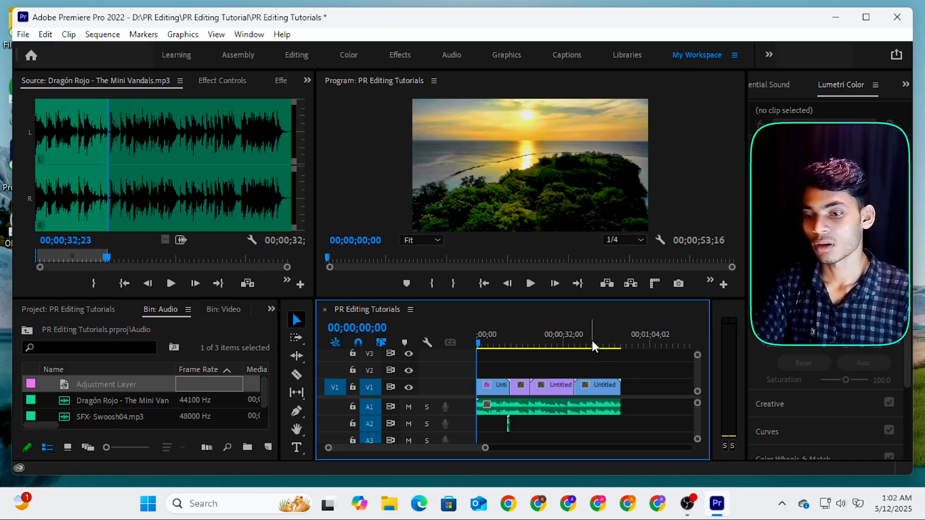
- Scrub through the whole sequence, return to its start, and play it past the first cut to listen to the music
drag(478, 341, 621, 355)
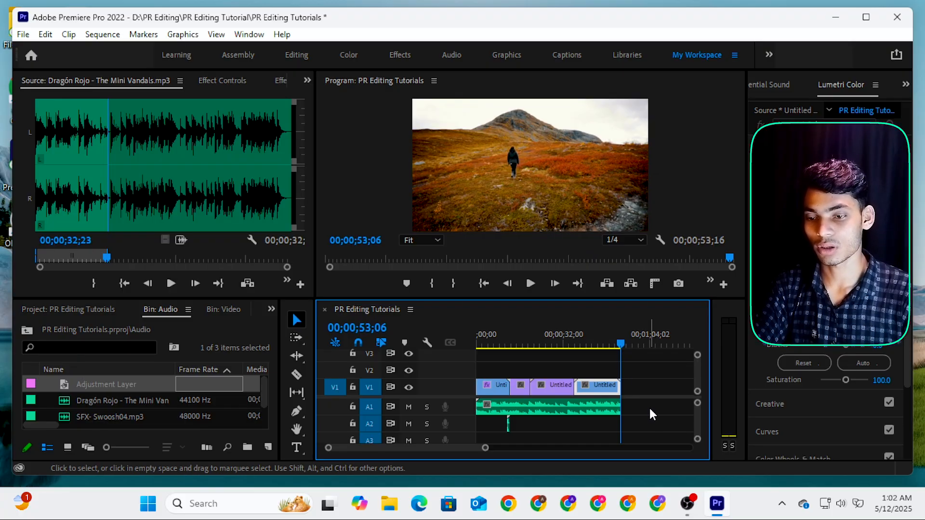
click(612, 408)
click(585, 341)
drag(588, 344, 446, 376)
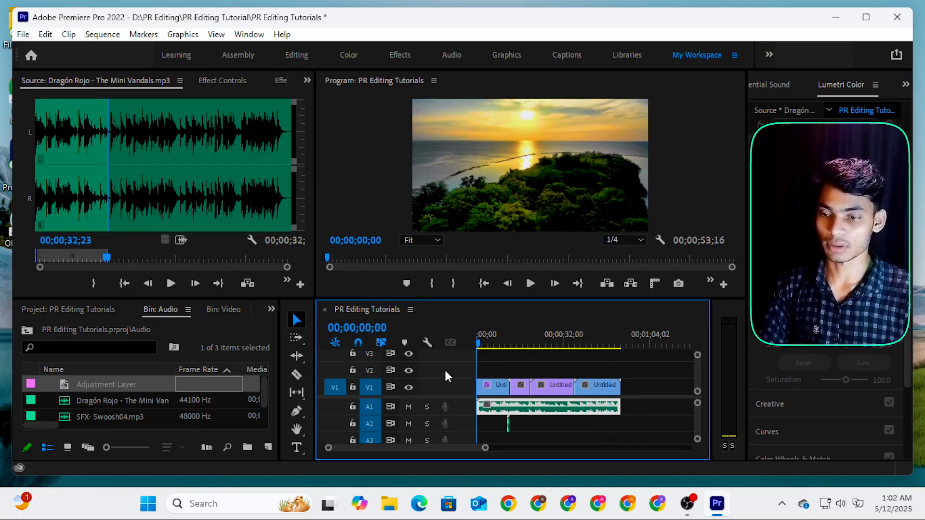
key(space)
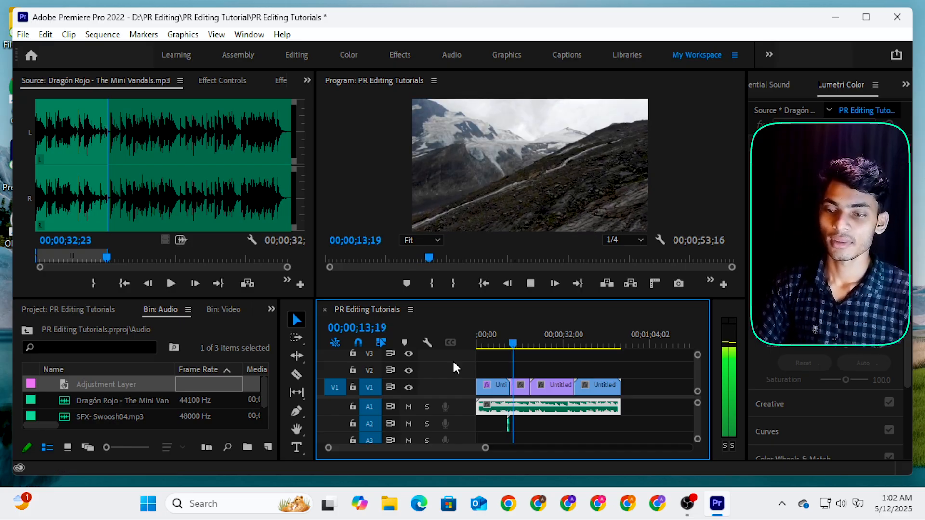
key(space)
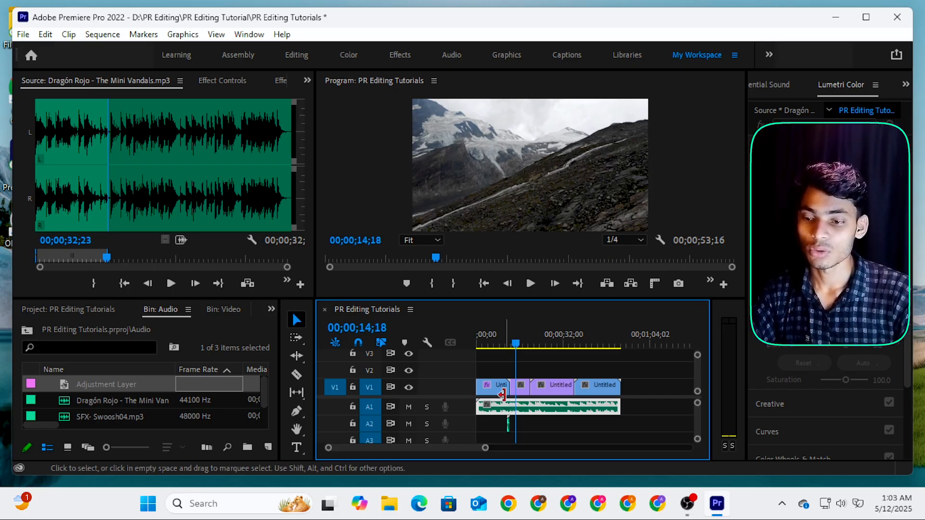
- Align the playhead with the A1 music beat at 00;00;09;06, and select the first V1 clip
drag(515, 344, 500, 347)
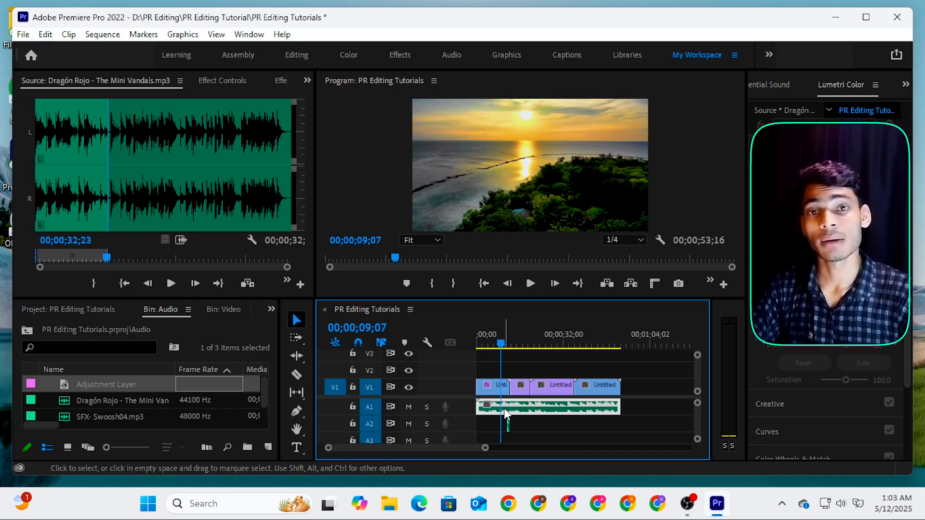
key(equal)
key(equal)
key(equal)
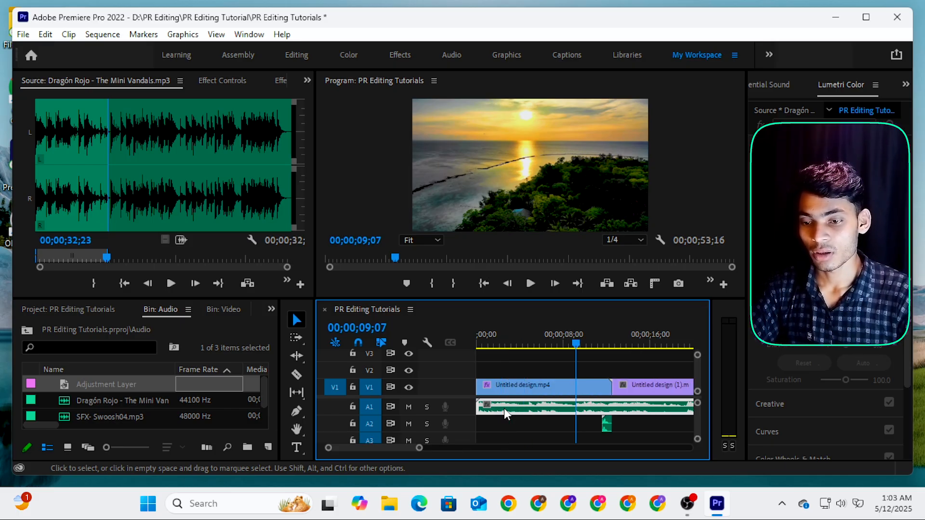
key(equal)
key(equal)
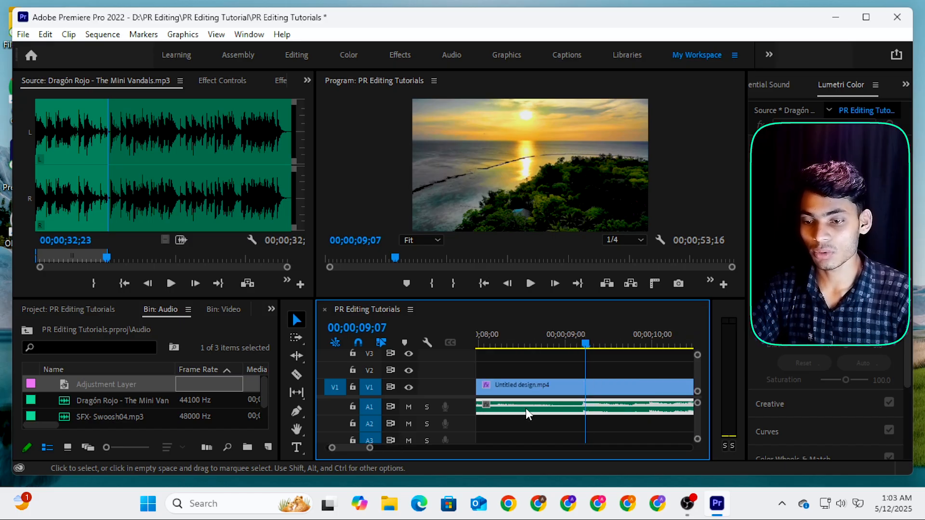
key(equal)
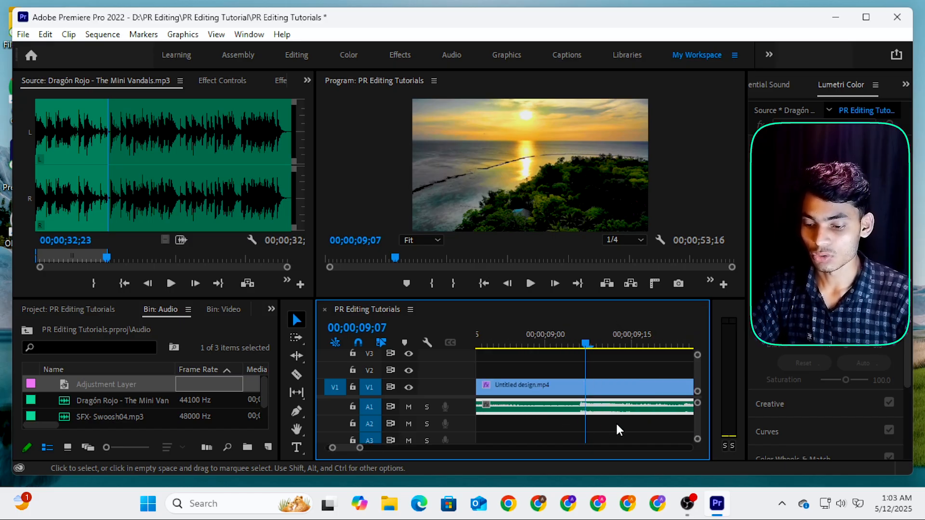
drag(586, 345, 580, 345)
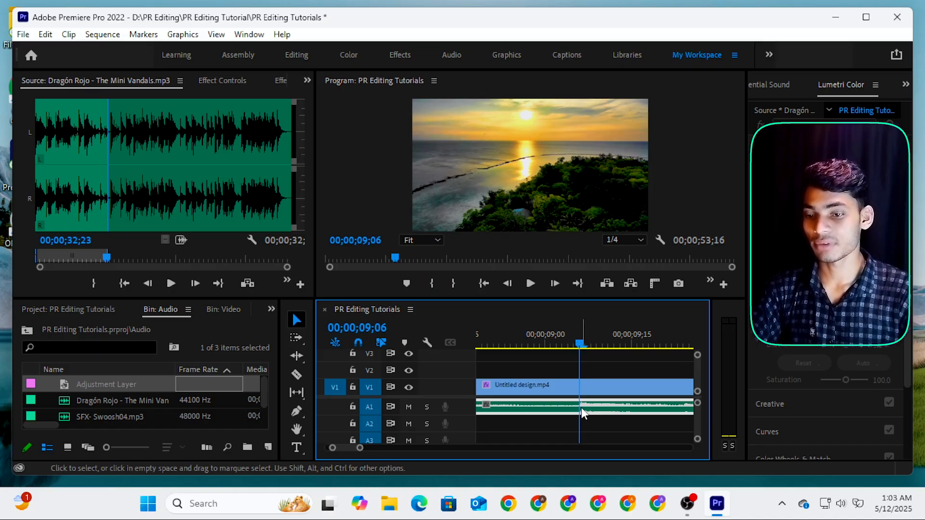
click(580, 386)
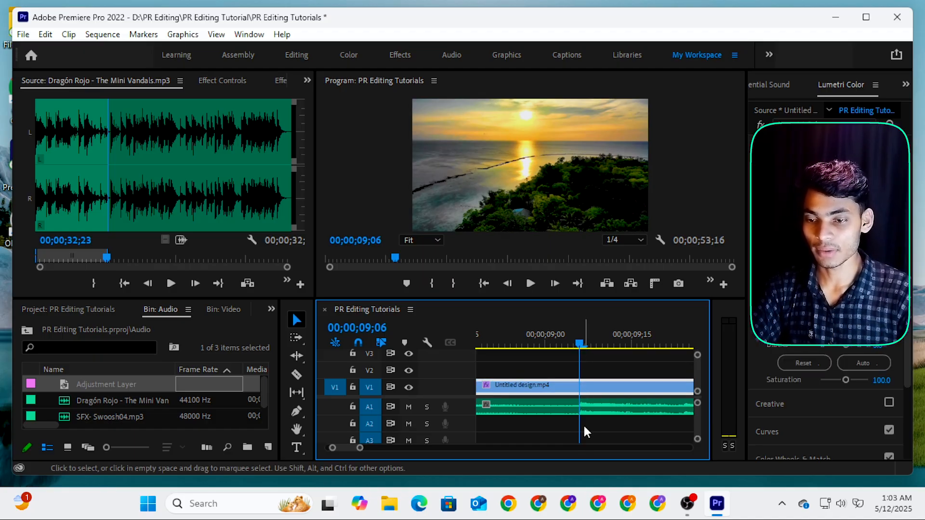
scroll(583, 424, down, 10)
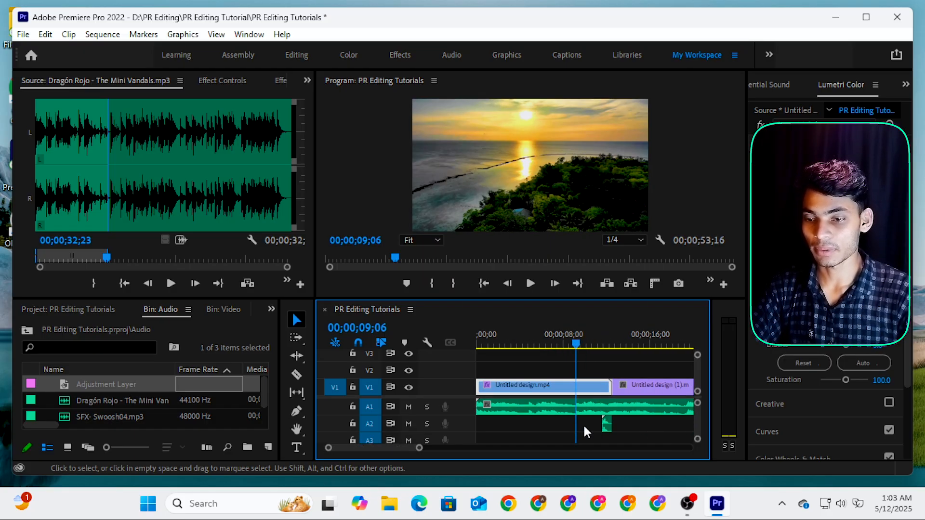
scroll(583, 424, down, 2)
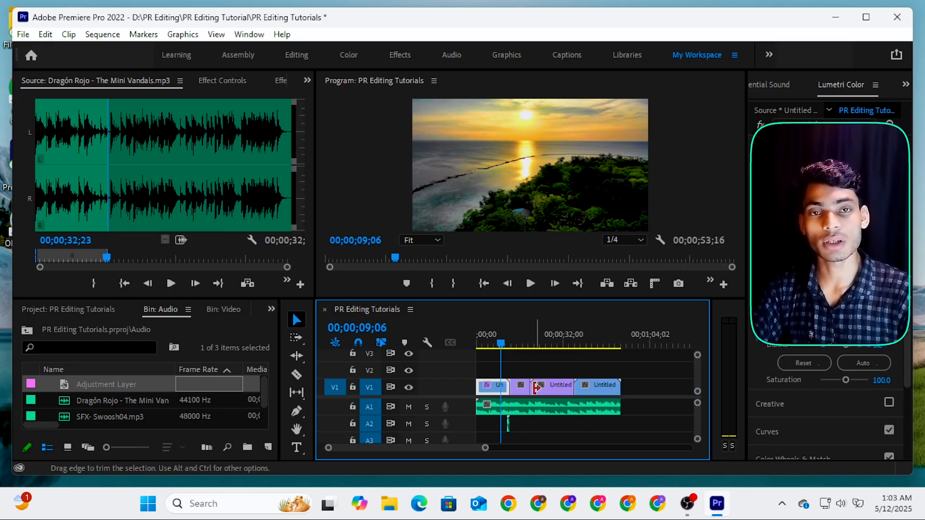
- Split the first V1 clip at 00;00;09;06 and delete the piece after the cut
drag(516, 391, 504, 391)
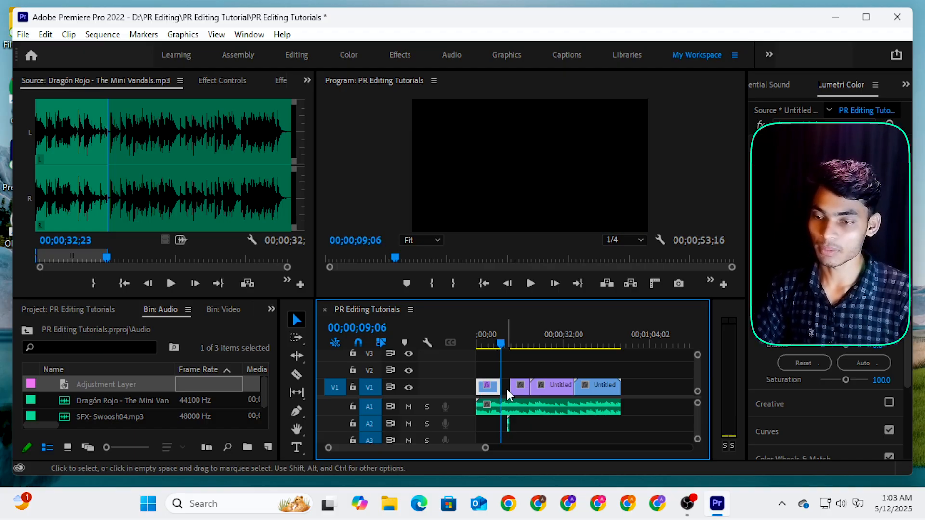
key(ctrl+z)
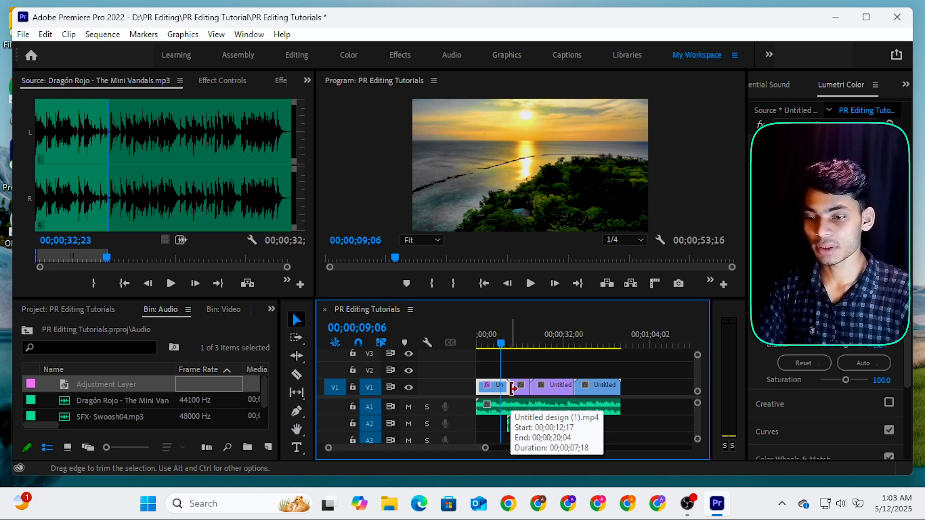
key(c)
click(501, 388)
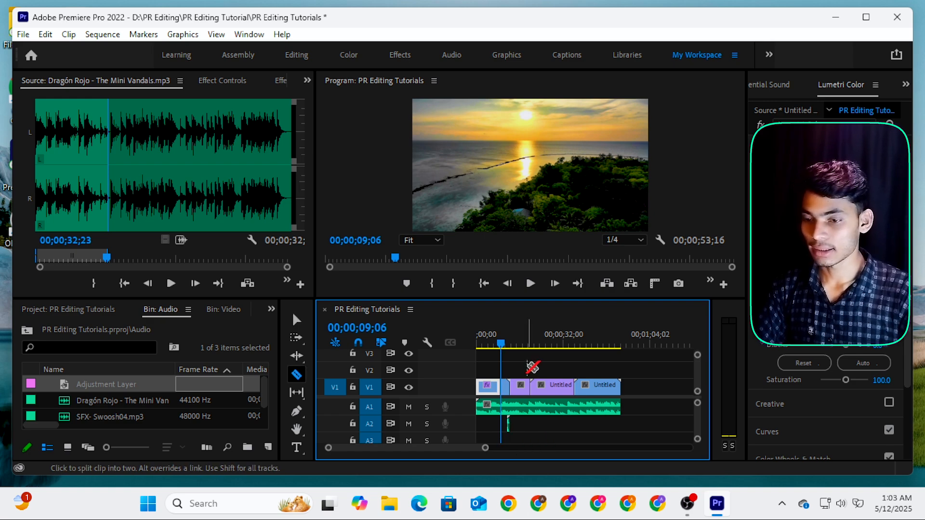
key(v)
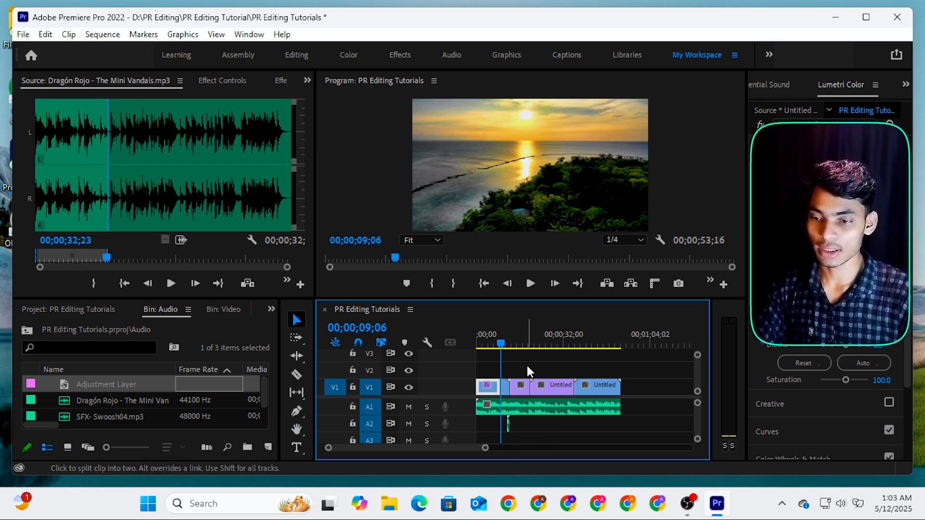
click(505, 388)
key(Delete)
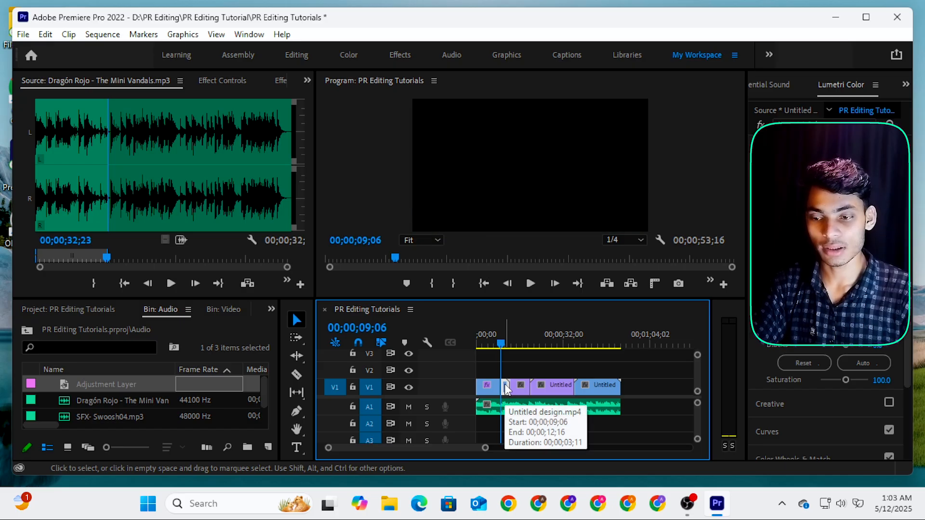
- Close the gap after the first V1 clip, and play from 00;00;06;15 towards the cut to check its timing
click(505, 386)
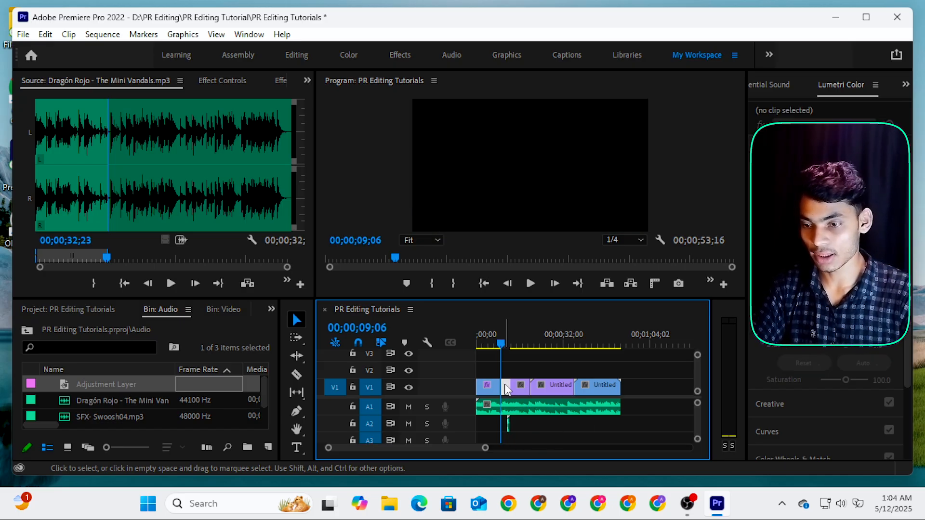
key(Delete)
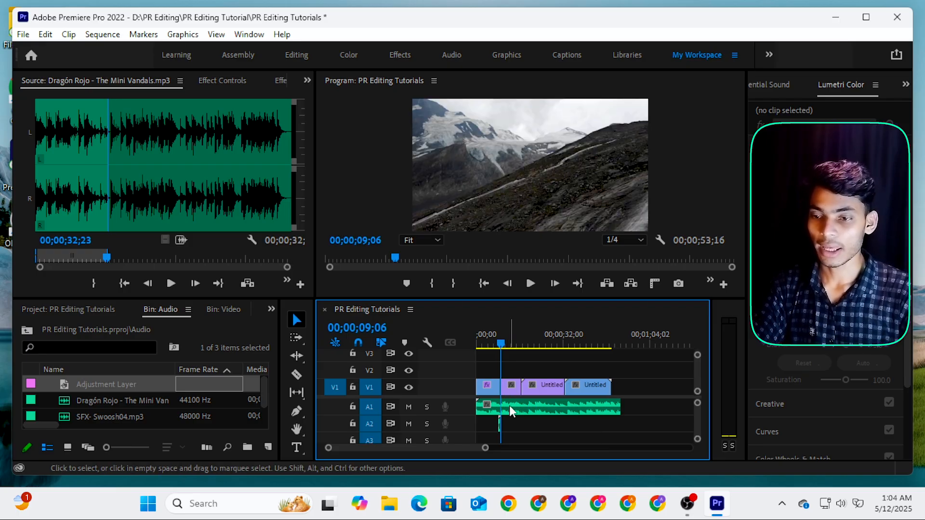
drag(500, 346, 494, 349)
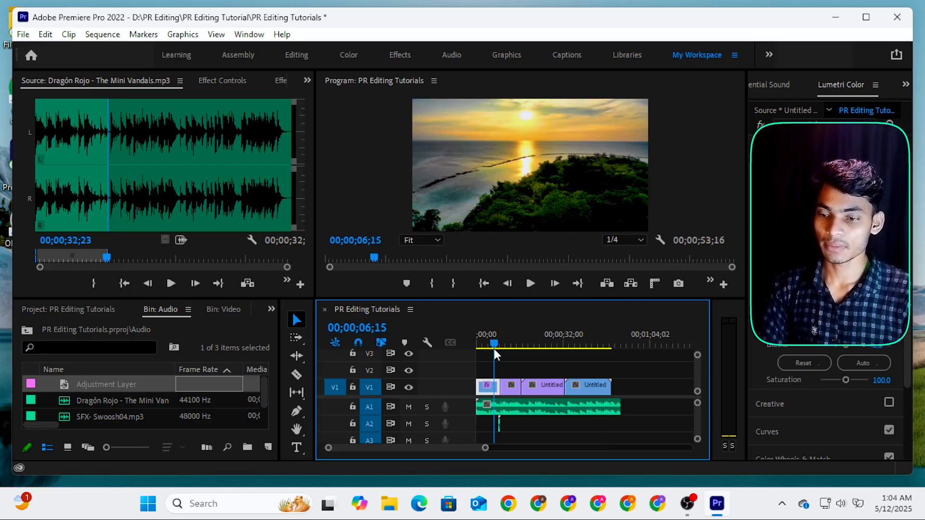
key(space)
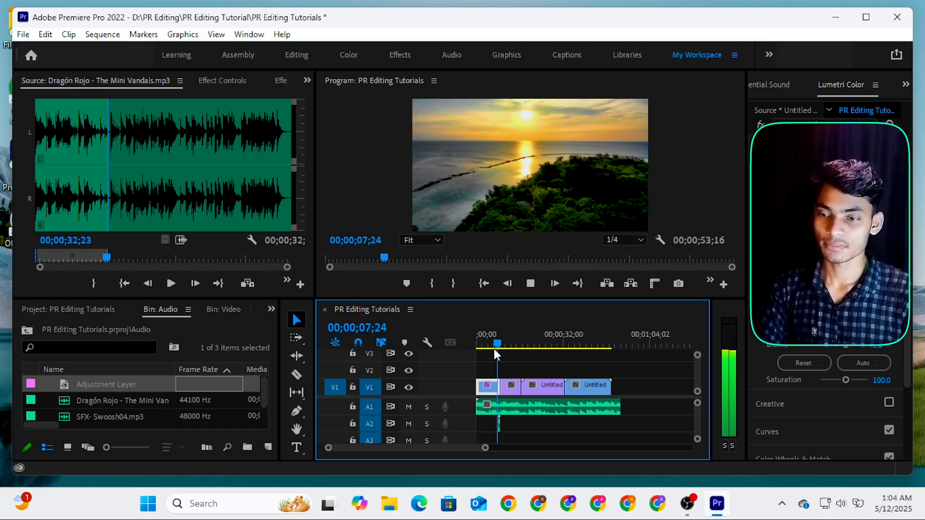
click(497, 348)
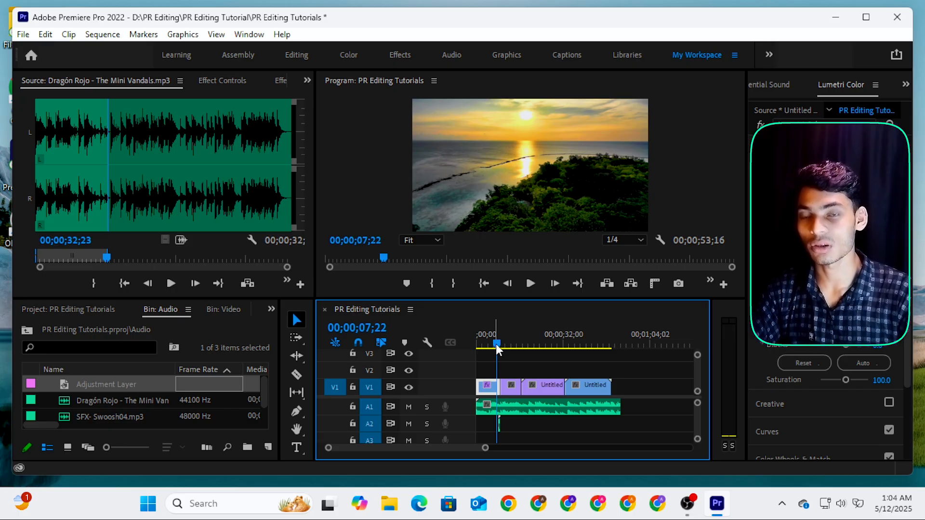
click(505, 367)
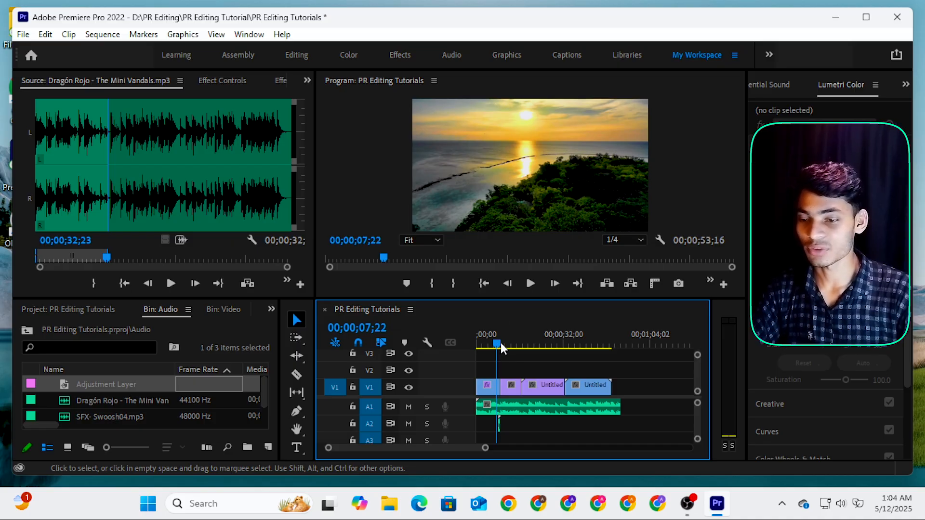
key(=)
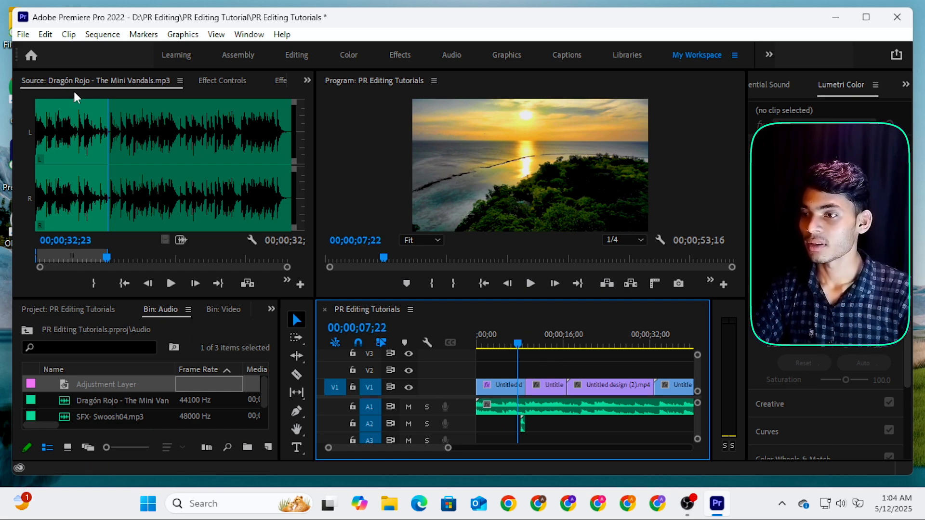
- Bring up the Effects panel and check that it is enabled in the list of available panels
click(229, 78)
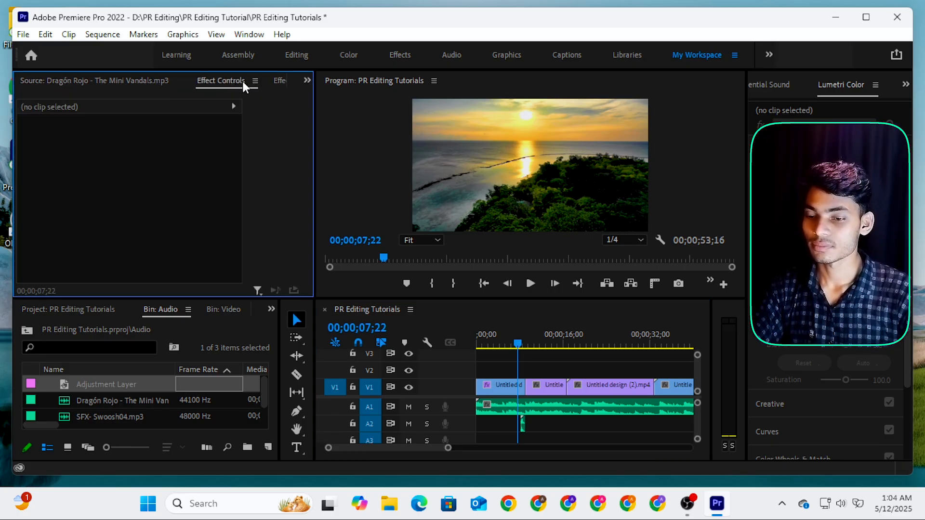
click(126, 80)
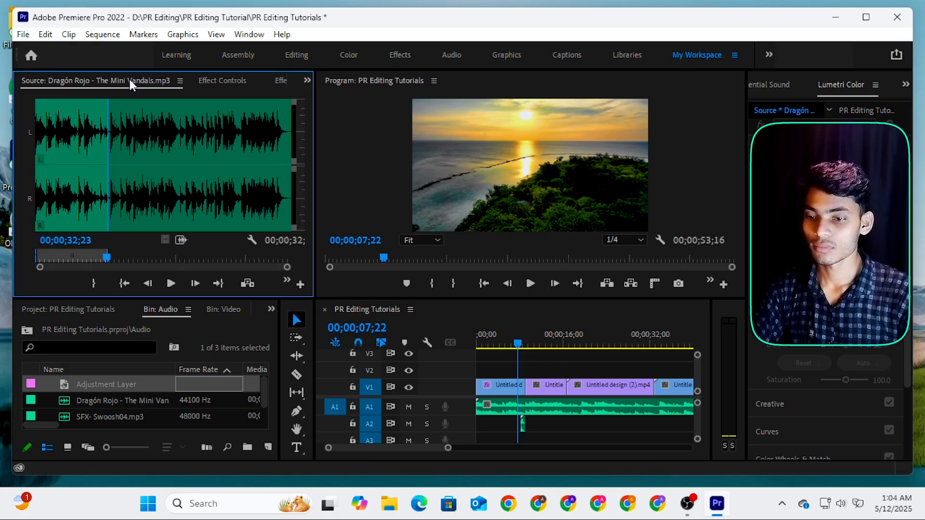
click(563, 363)
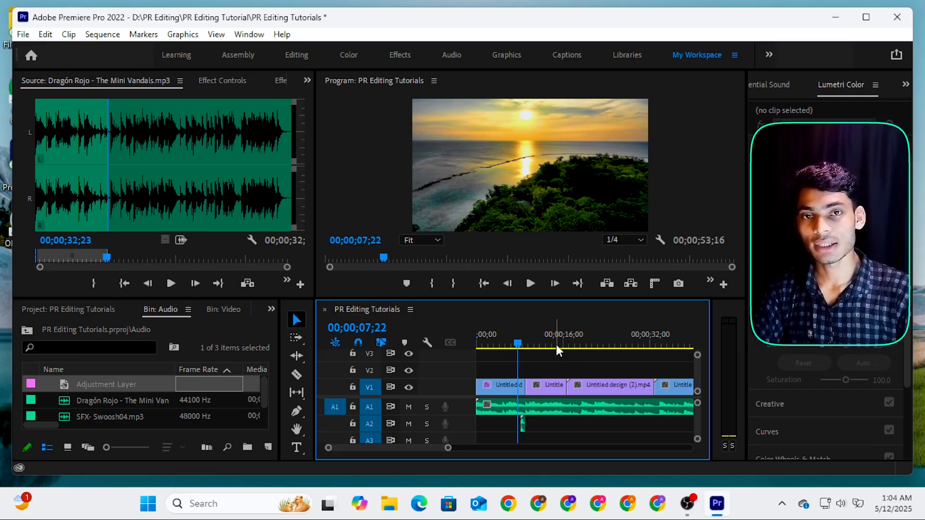
click(278, 78)
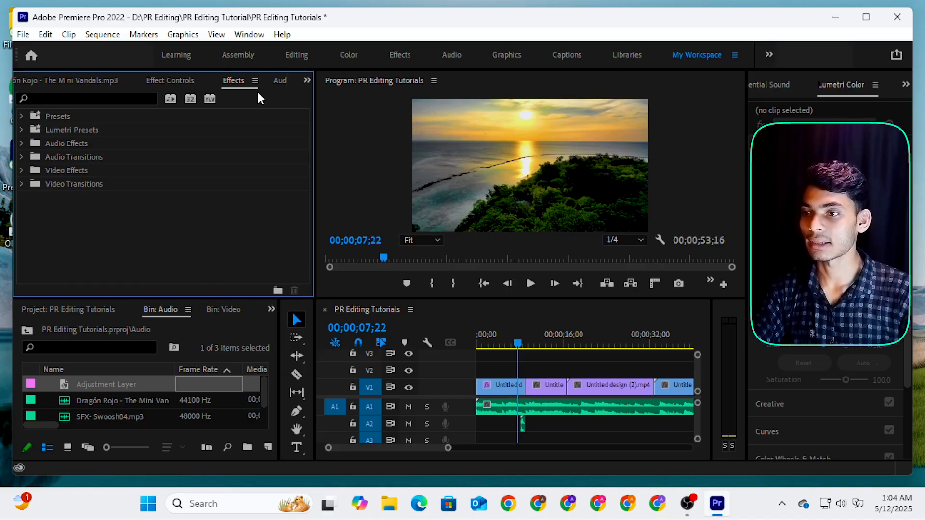
click(249, 34)
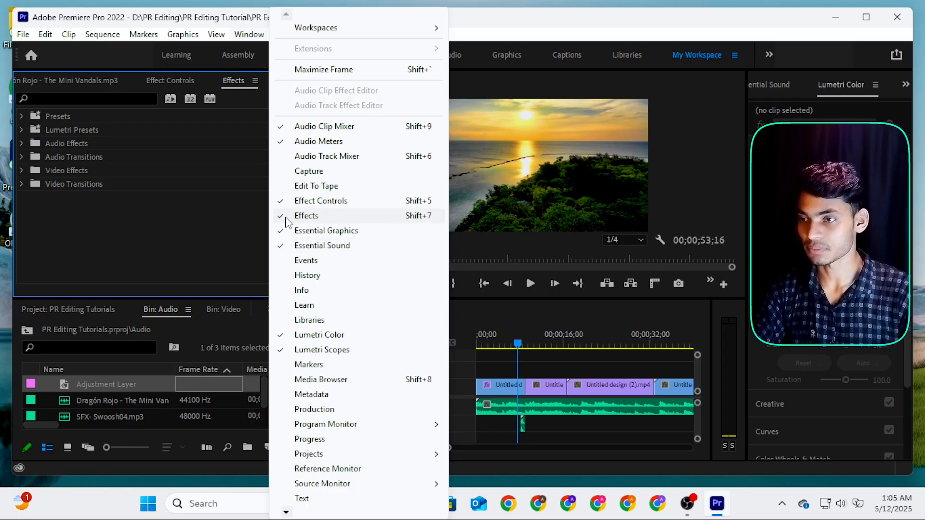
click(242, 83)
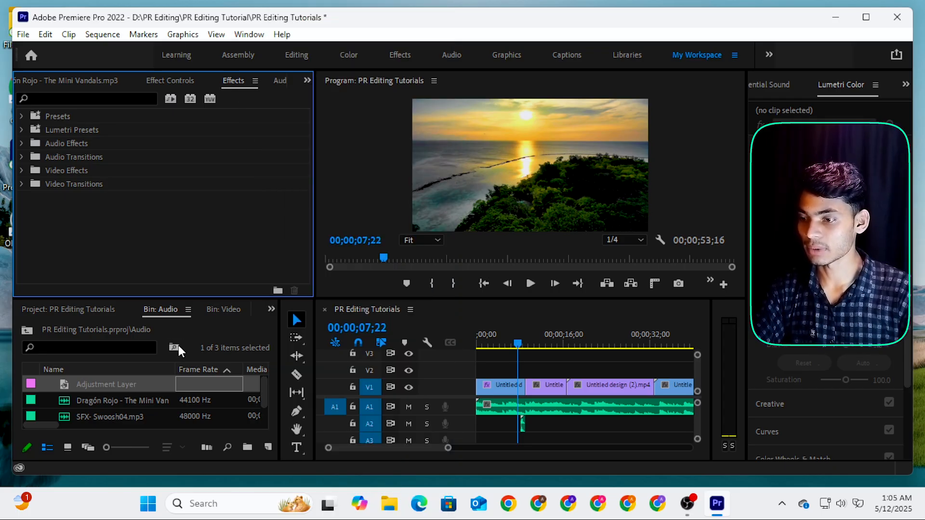
click(229, 328)
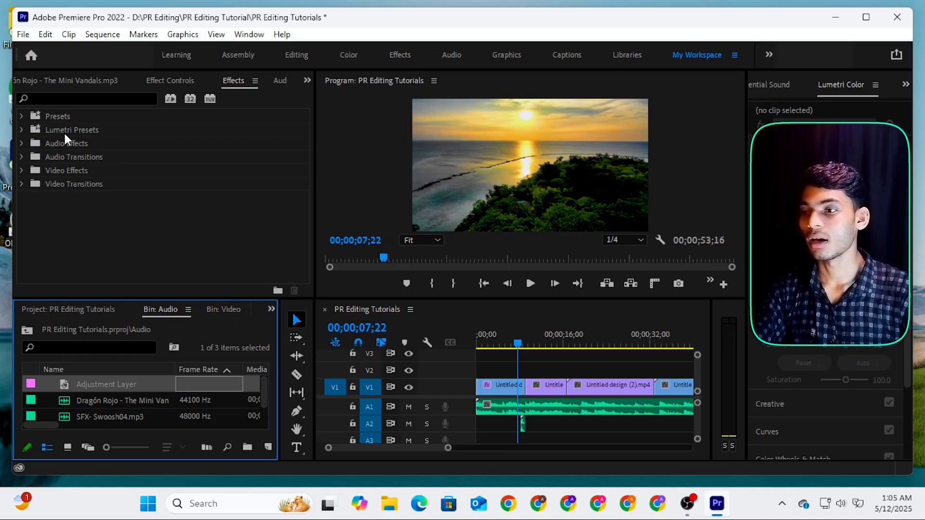
click(65, 104)
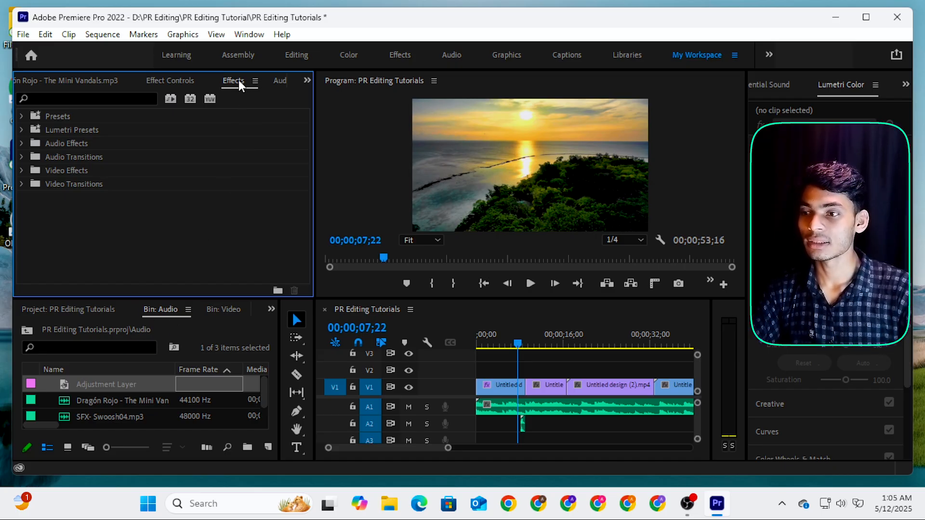
- Dock the Effects panel in the project bin group after Bin: Video, and look through the neighbouring bins
drag(238, 82, 181, 334)
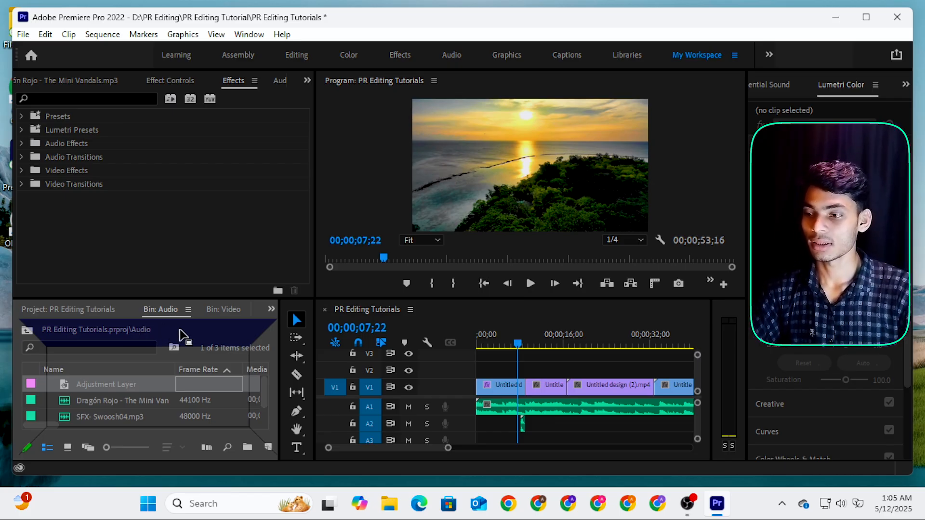
drag(180, 329, 181, 329)
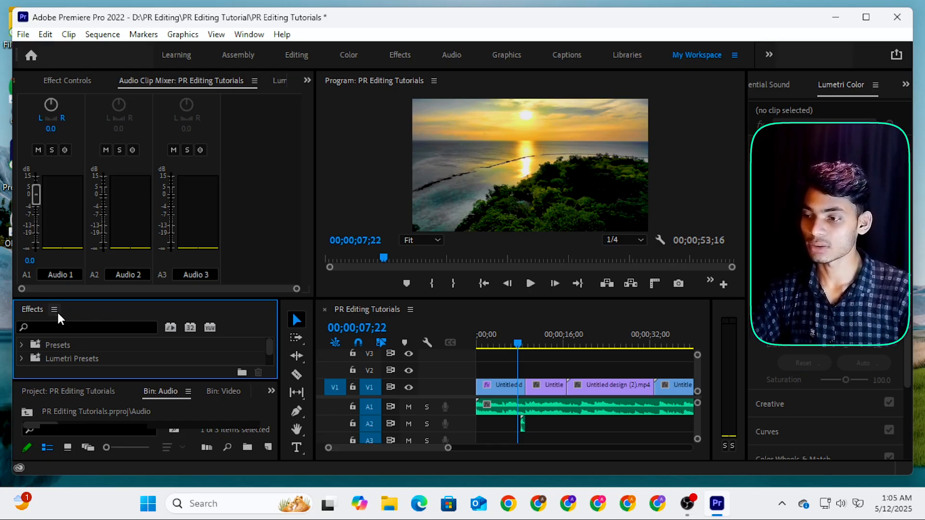
drag(79, 309, 138, 392)
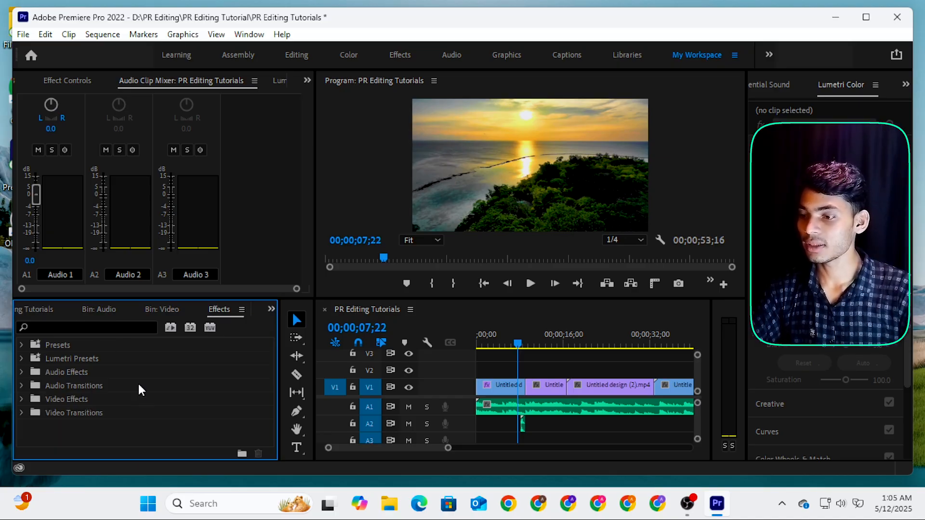
click(109, 313)
click(155, 311)
click(224, 310)
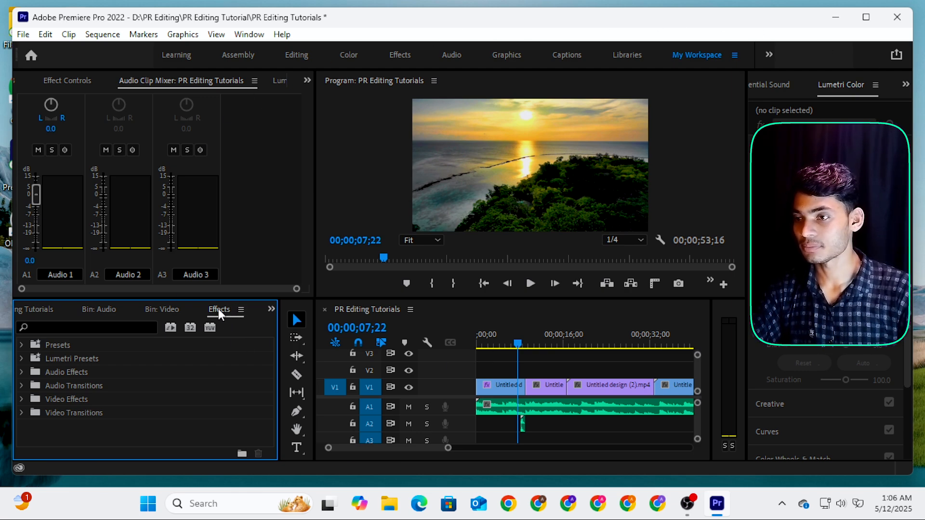
- Return the Effects panel to the Source Monitor group, between Effect Controls and Audio Clip Mixer
drag(218, 309, 102, 80)
click(118, 81)
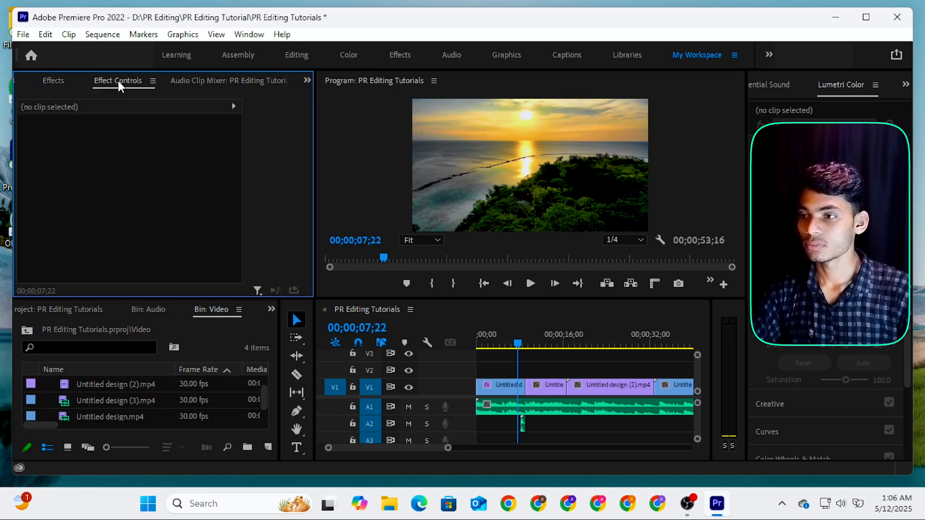
click(57, 80)
drag(63, 80, 139, 79)
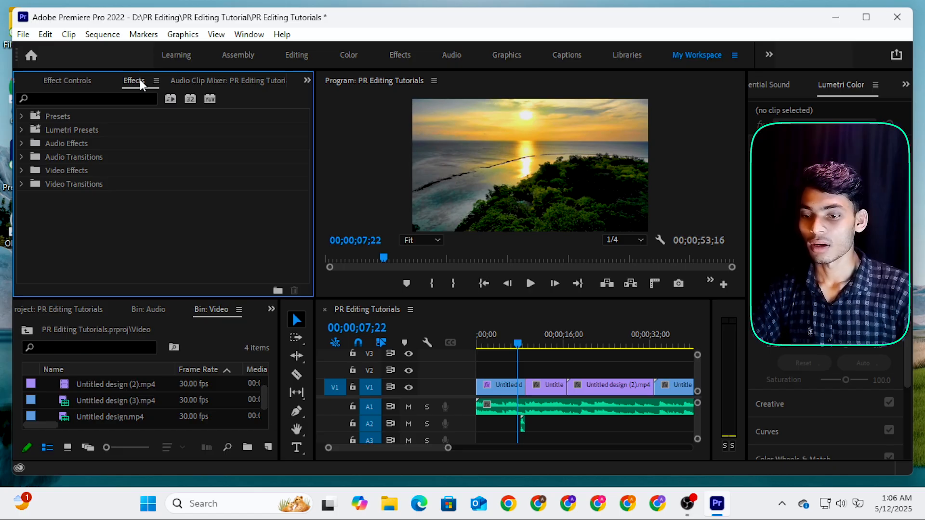
- Apply the Dip to Black transition at the cut between the first two V1 clips, and play it from 00;00;07;22
click(521, 372)
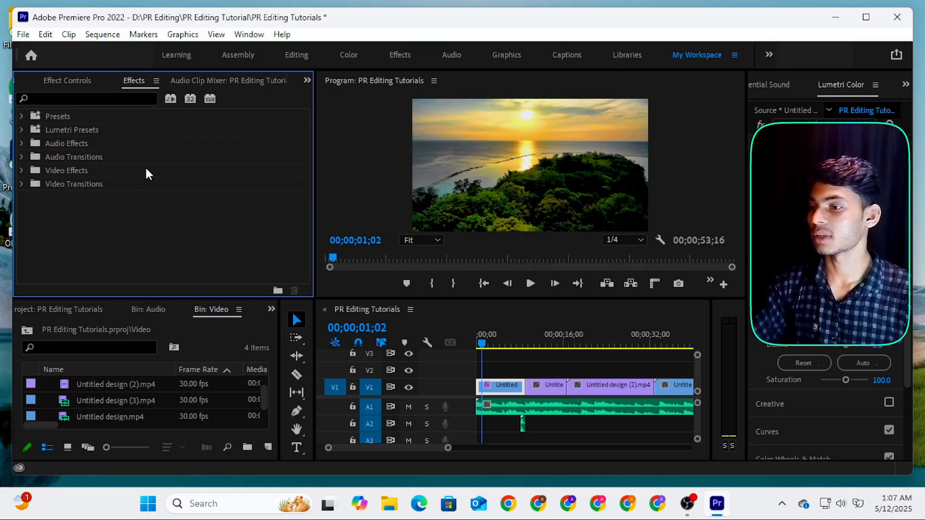
click(21, 184)
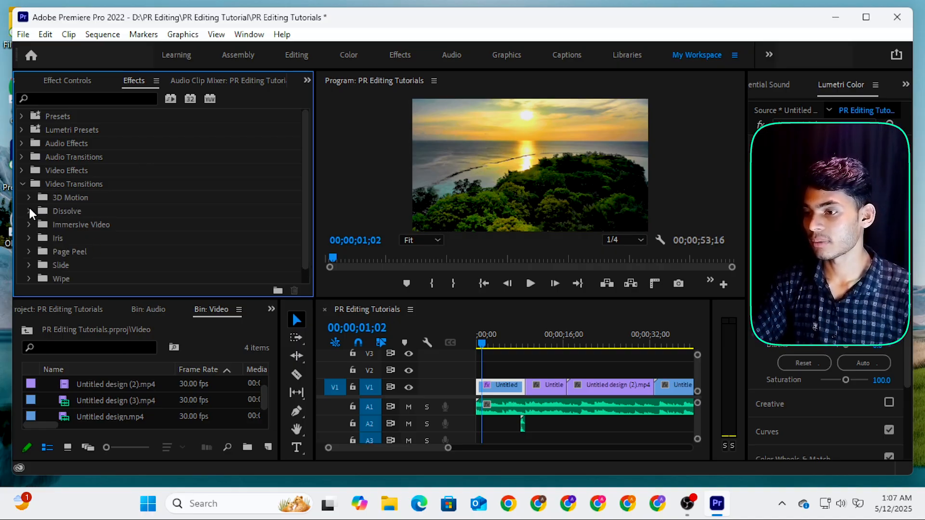
click(29, 211)
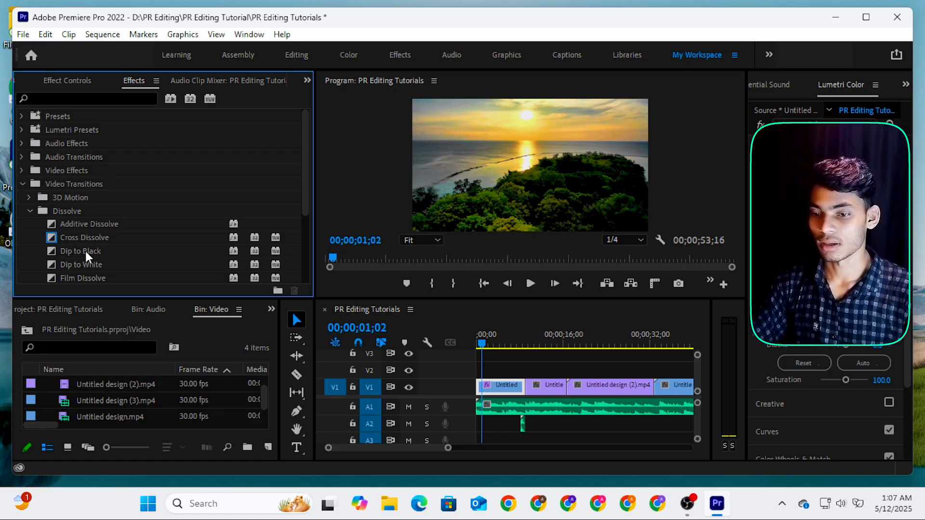
mouse_move(85, 251)
mouse_down()
mouse_move(509, 338)
mouse_move(527, 391)
mouse_up()
drag(527, 346, 518, 347)
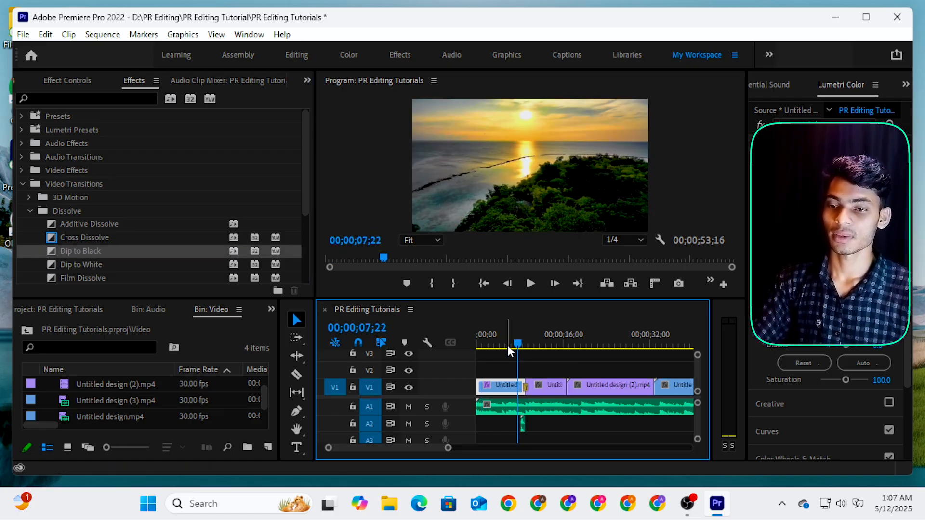
key(space)
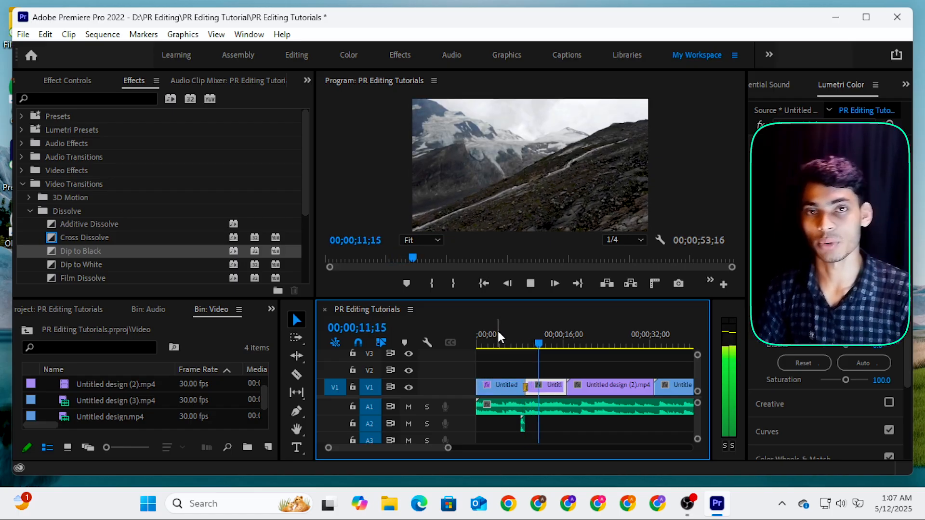
key(space)
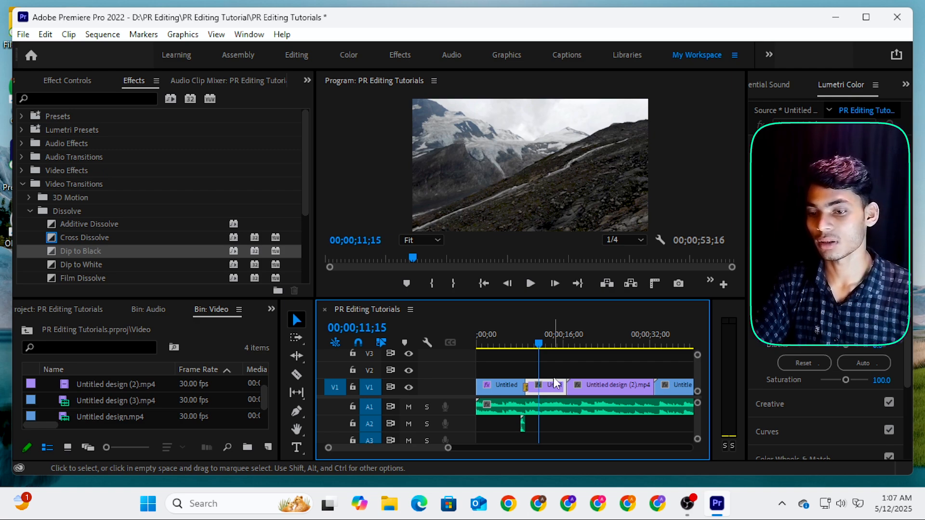
- Review the sequence's ending, trim the A1 music to end with the last V1 clip at 00;00;50;05, and play it from 00;00;48;16
key(minus)
key(minus)
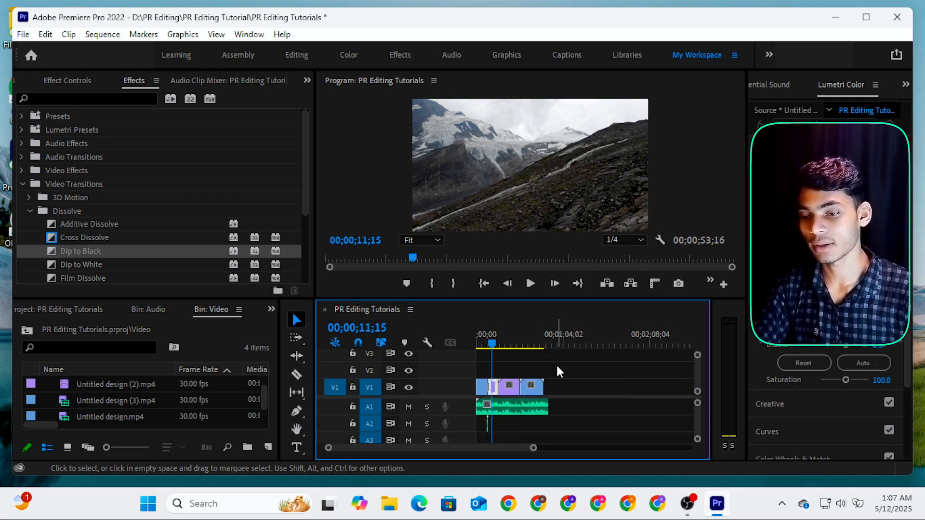
drag(528, 340, 538, 339)
key(equal)
key(equal)
key(space)
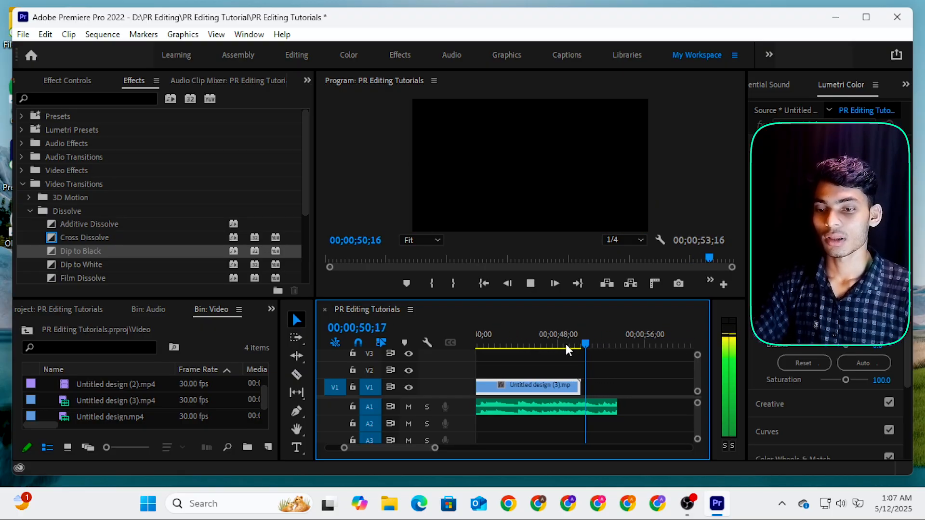
key(space)
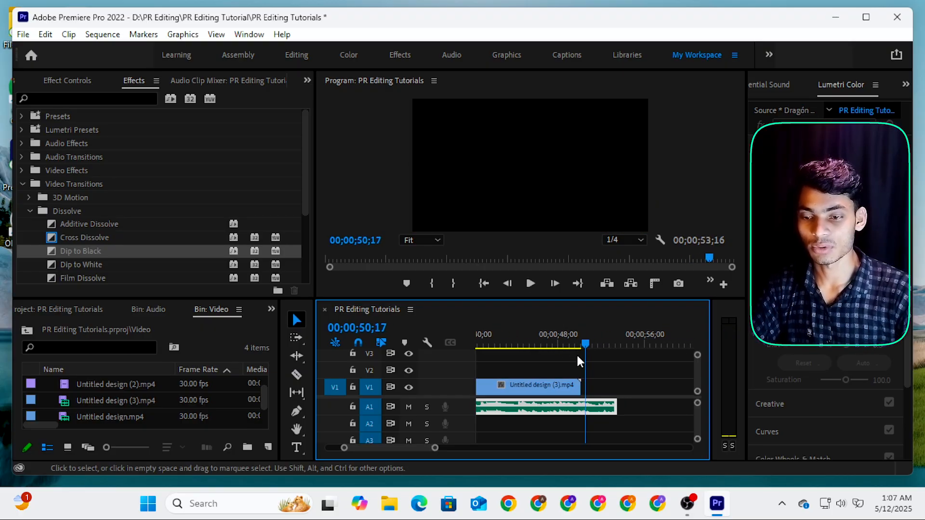
drag(612, 409, 581, 408)
drag(586, 342, 565, 349)
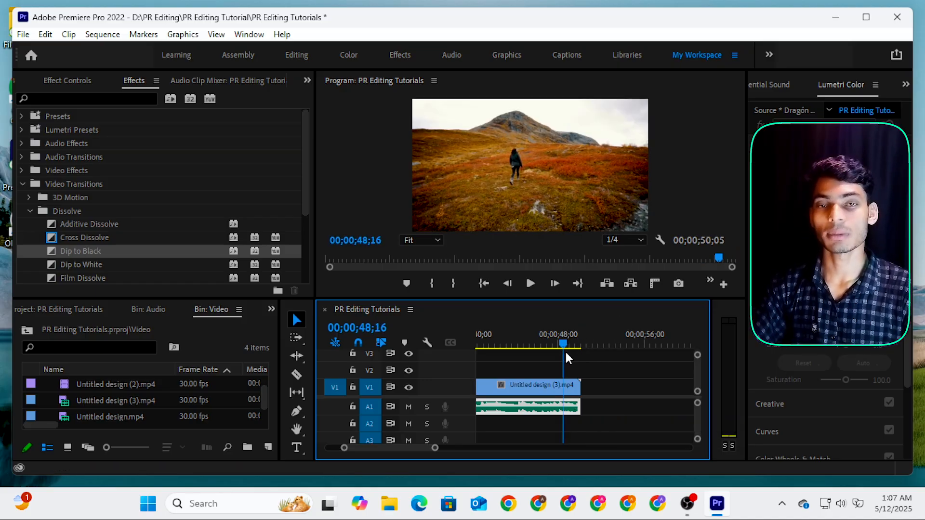
key(space)
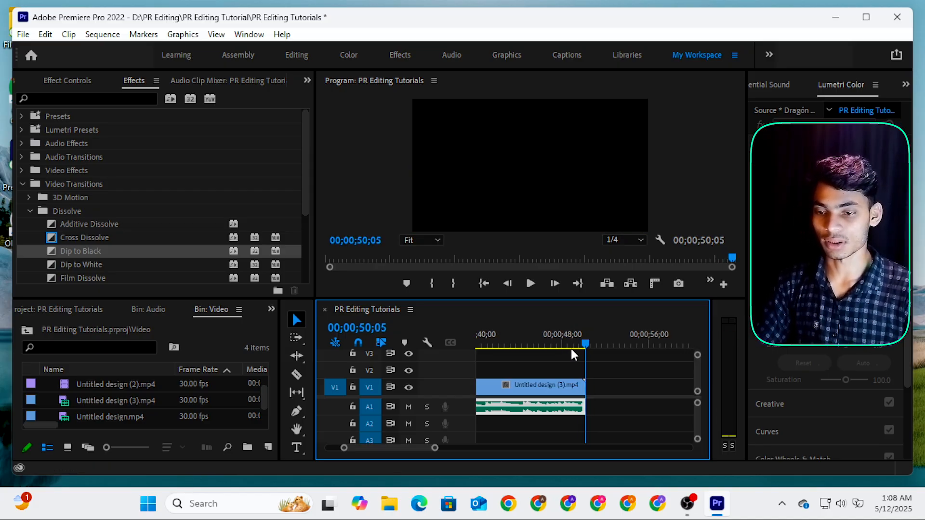
- Place the playhead at 00;00;49;08, and collapse the Dissolve and Video Transitions effect folders
click(577, 348)
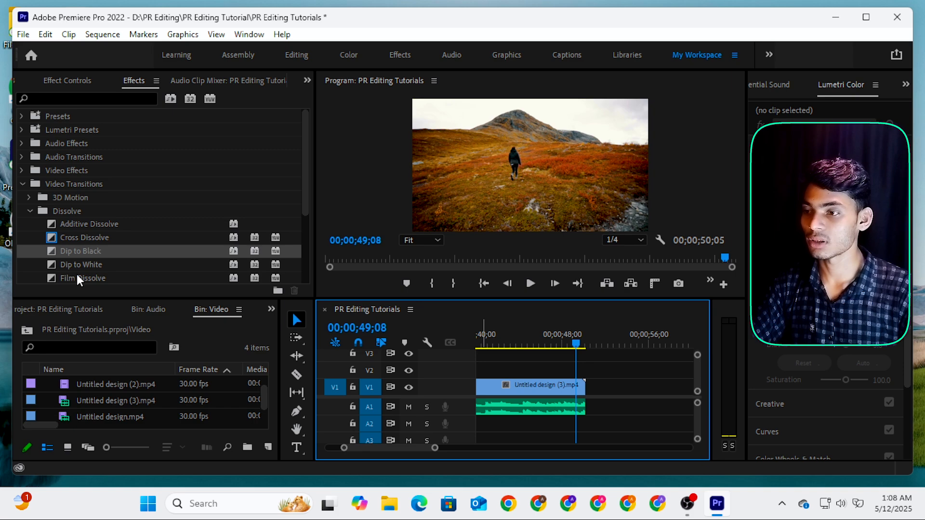
click(31, 212)
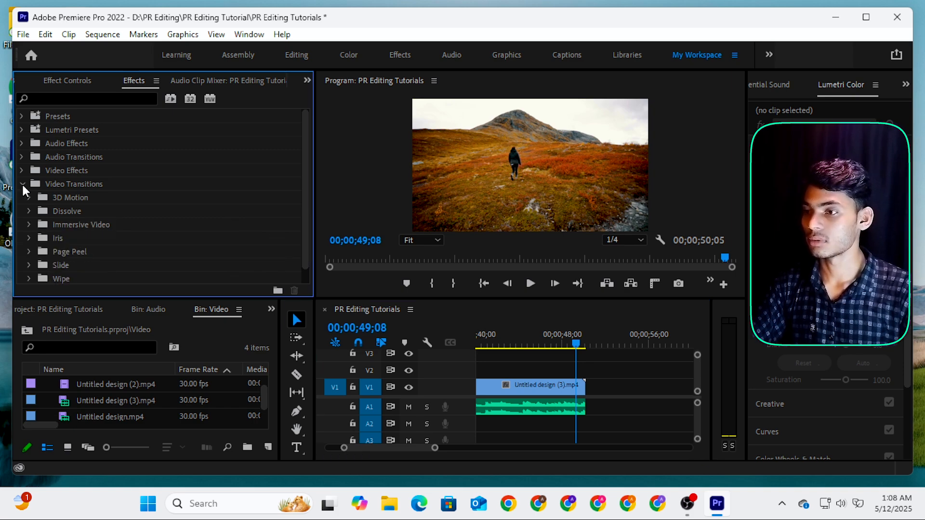
click(21, 184)
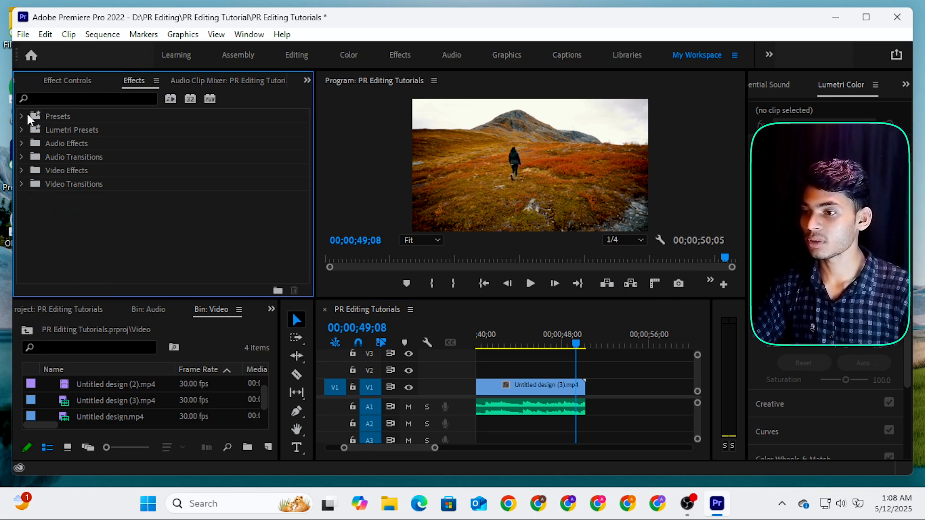
- Apply the Constant Power crossfade to the end of the A1 music clip, and play the ending
click(20, 158)
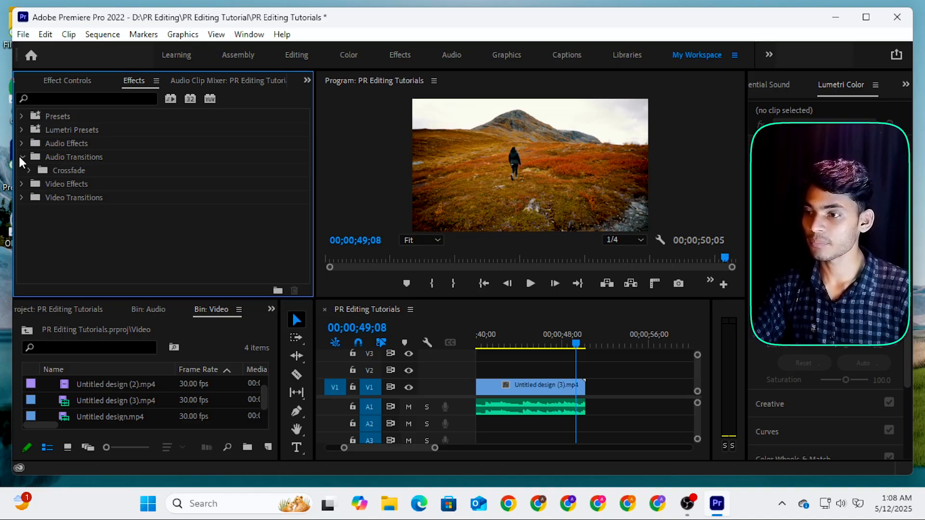
click(29, 170)
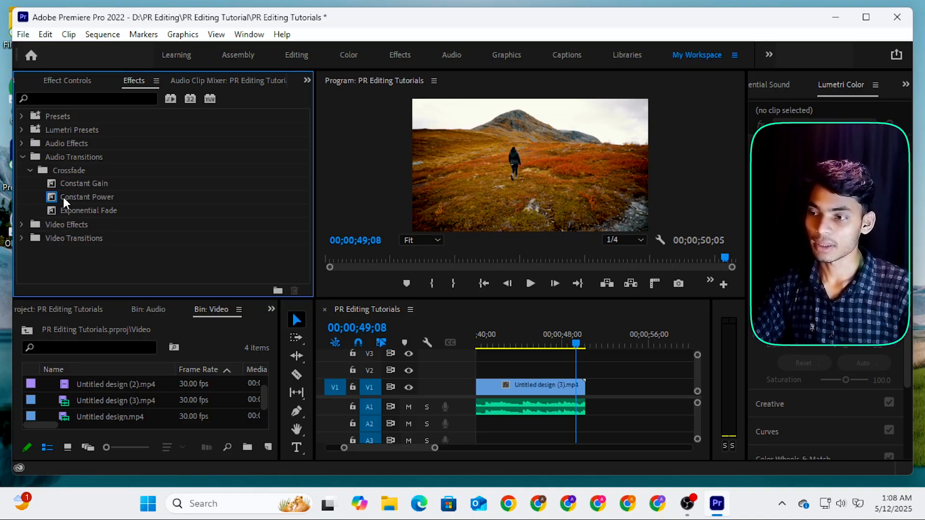
drag(63, 197, 581, 410)
click(569, 343)
key(space)
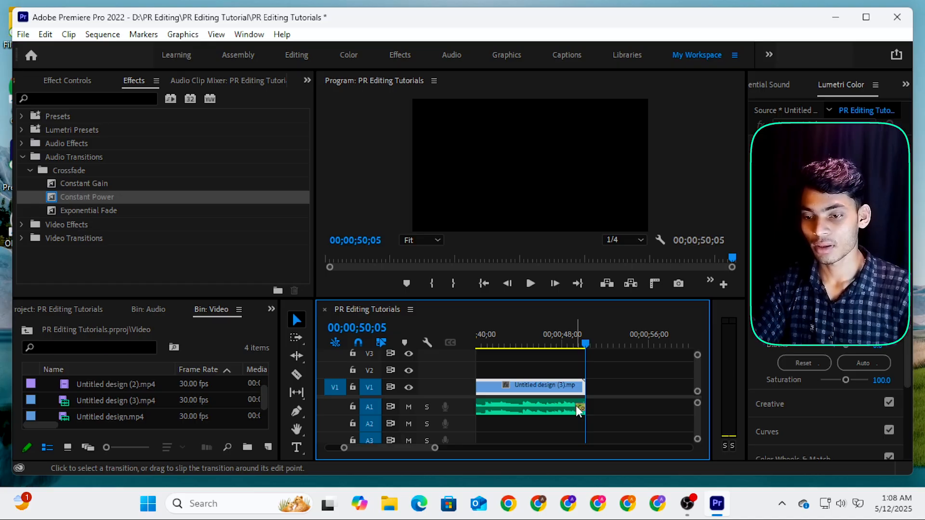
- Lengthen the Constant Power fade on A1 so it starts just before 00;00;48;00, and play it from 00;00;46;21
key(=)
drag(550, 407, 478, 409)
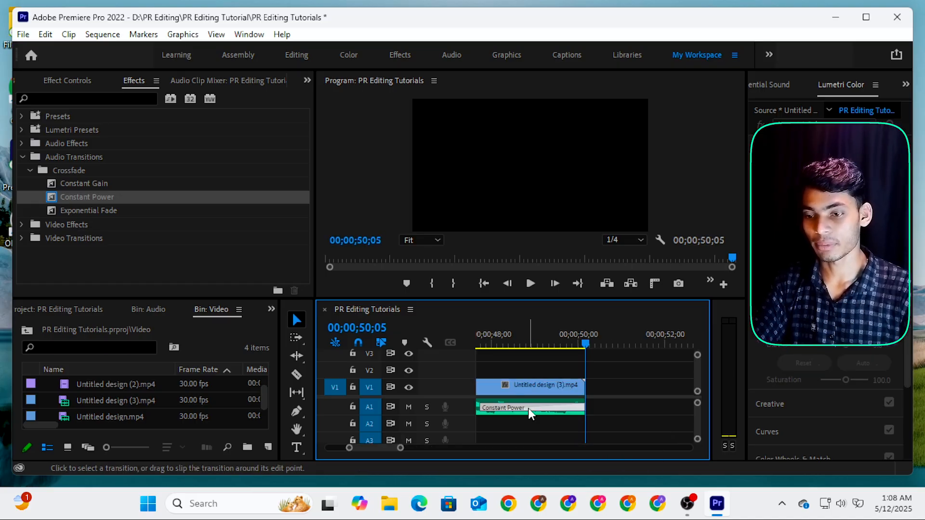
key(minus)
key(minus)
click(549, 345)
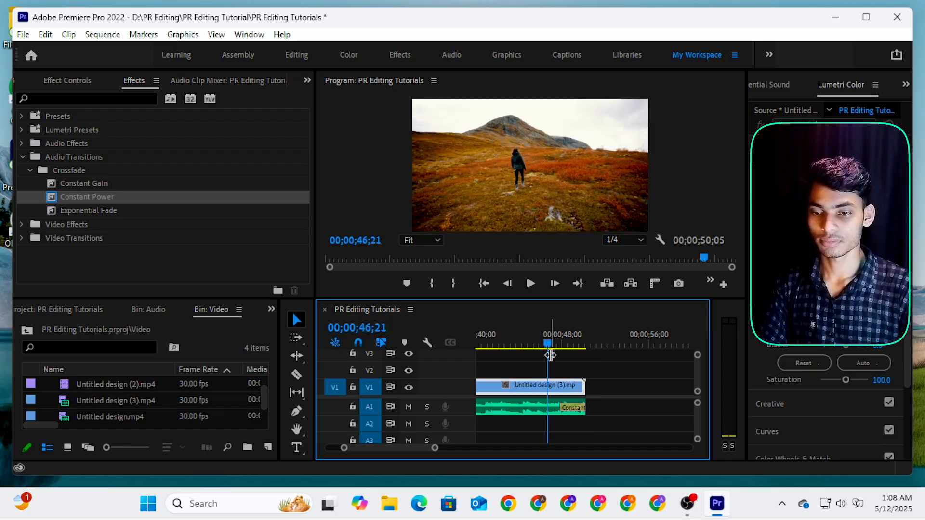
key(space)
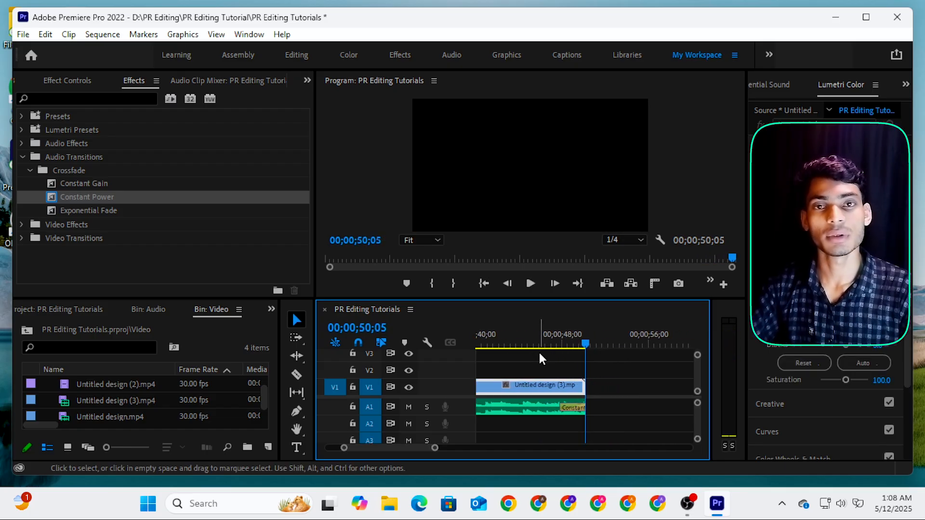
- Move the playhead back to 00;00;23;27 and fit the whole sequence in the timeline view
click(624, 390)
drag(580, 345, 381, 374)
key(minus)
key(minus)
key(minus)
key(minus)
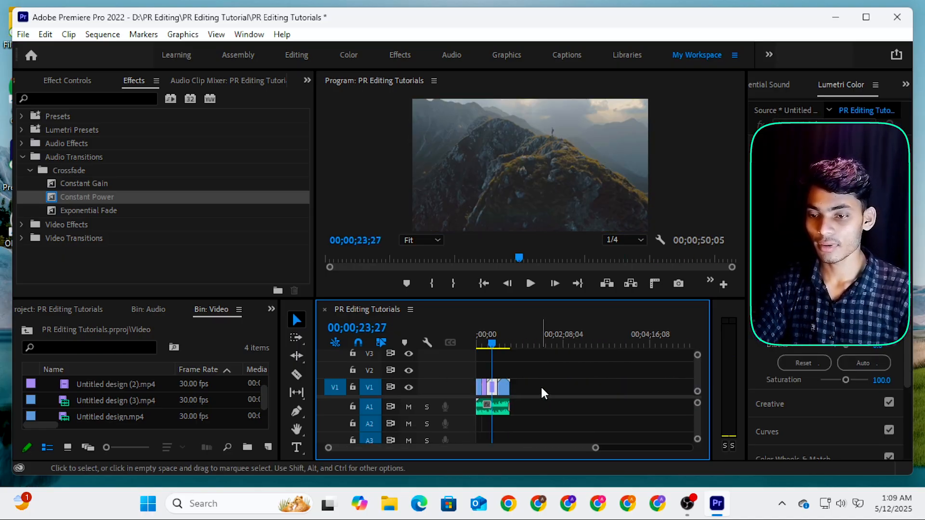